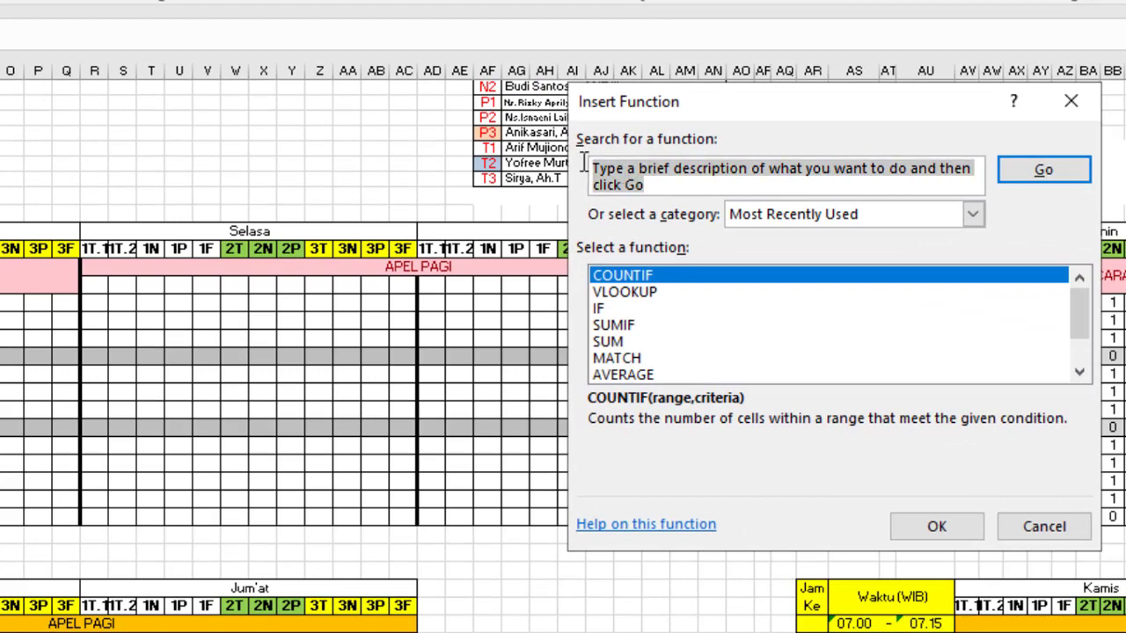
Find the COUNTIF function and insert it into the first Senin cell of the 07.50–08.25 row in the check table.
type("countif")
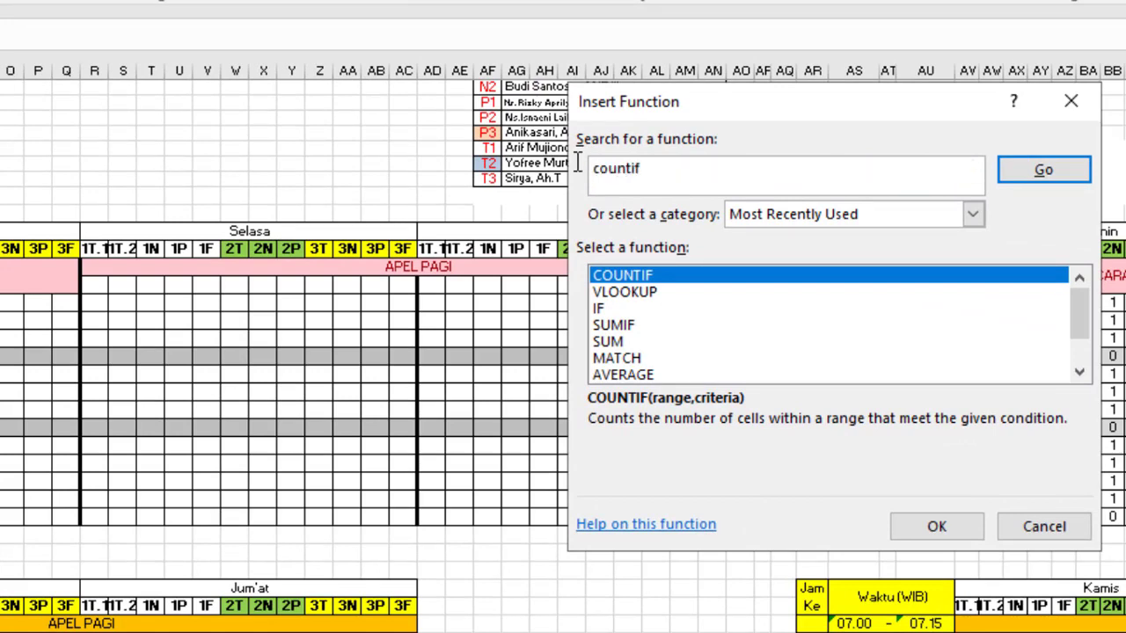
key("Return")
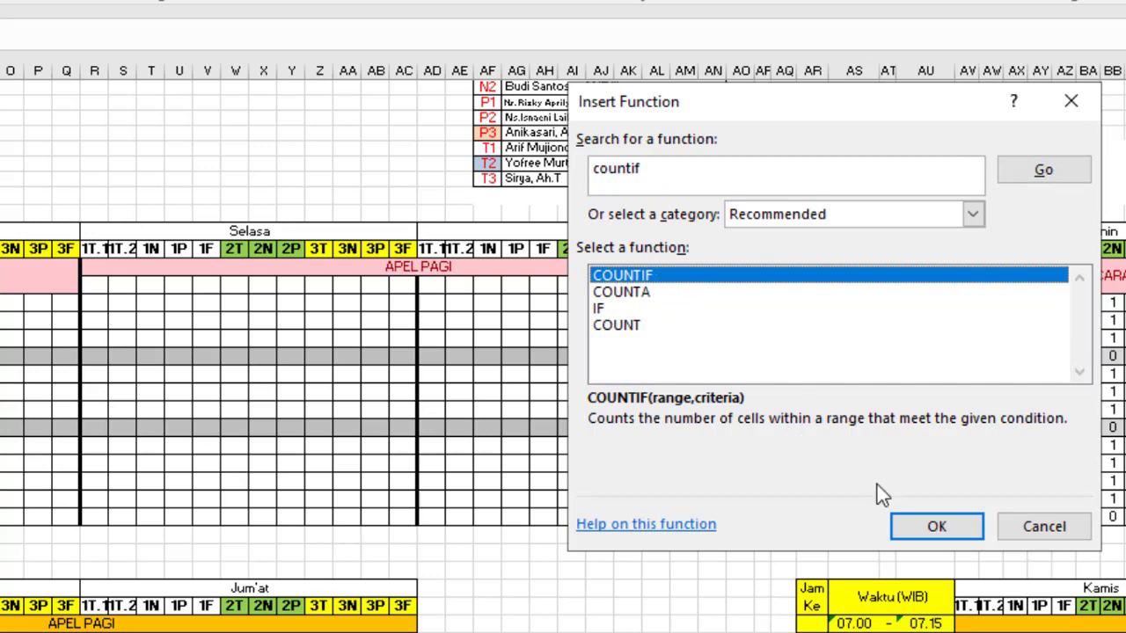
left_click(926, 522)
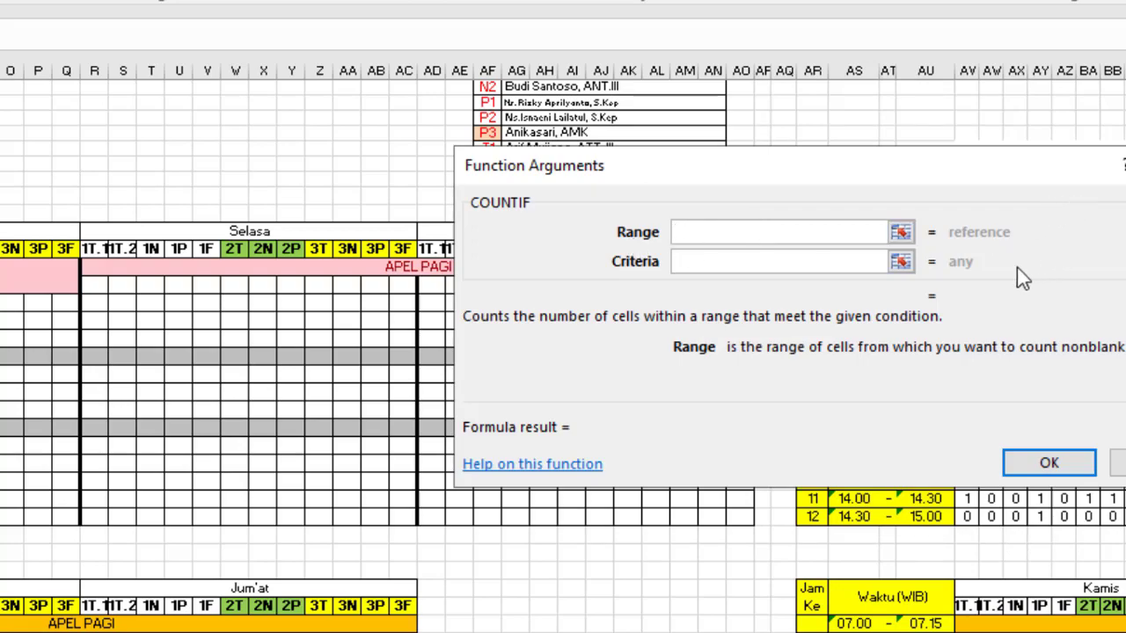
Set the COUNTIF range to F11:Q11, the Senin classes of the 07.50–08.25 row in the upper schedule.
left_click(899, 232)
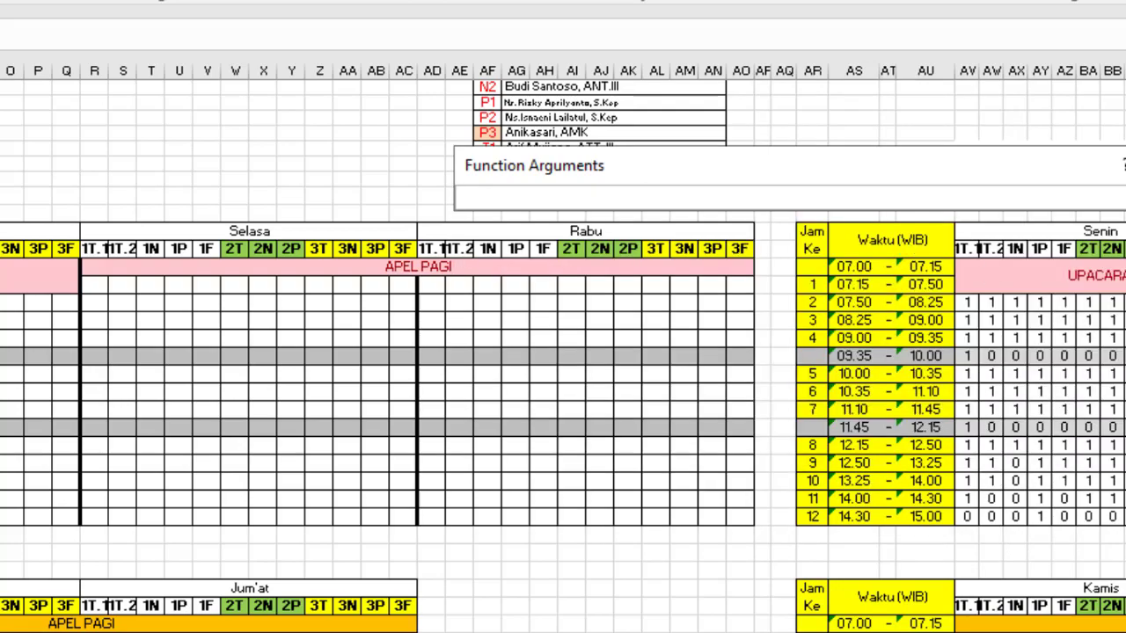
scroll(562, 356, "up", 15)
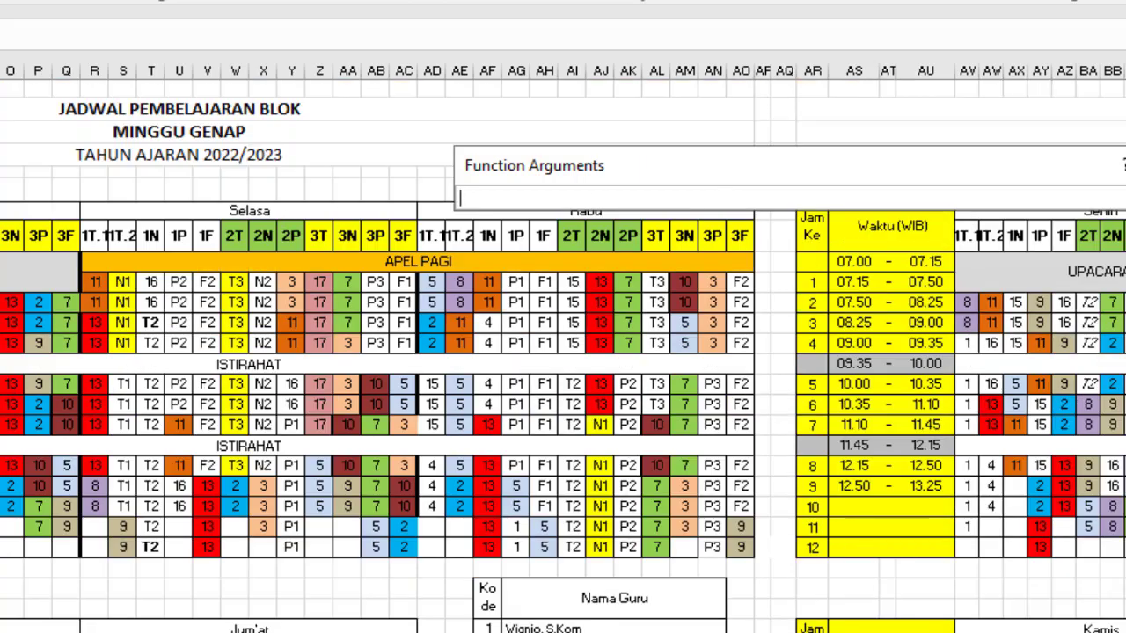
left_click_drag(0, 301, 7, 299)
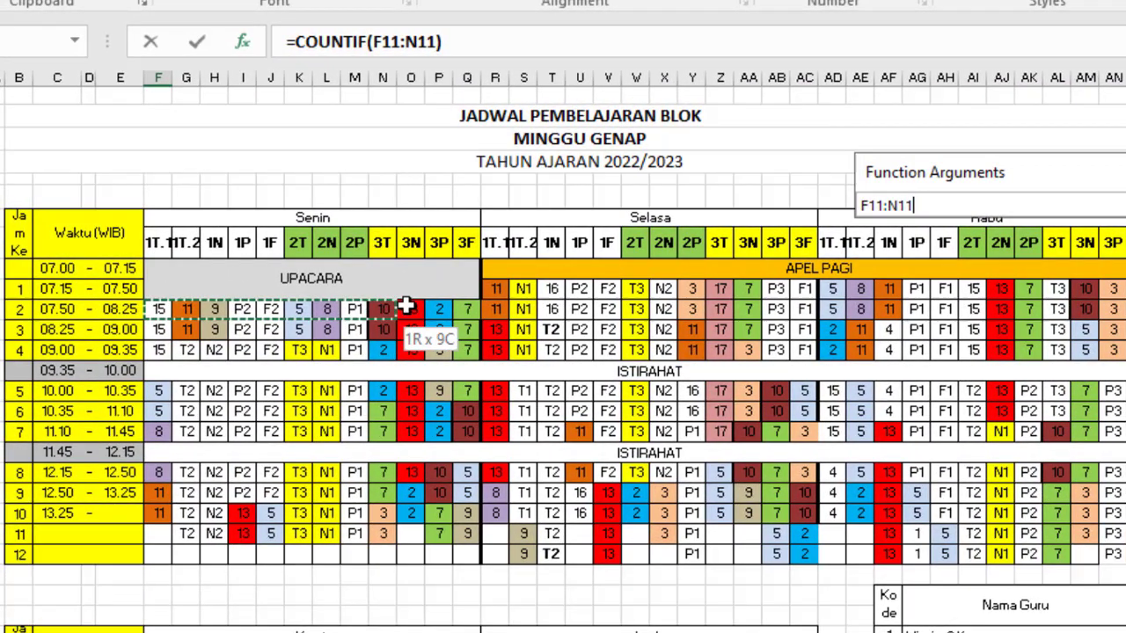
left_click_drag(405, 305, 471, 308)
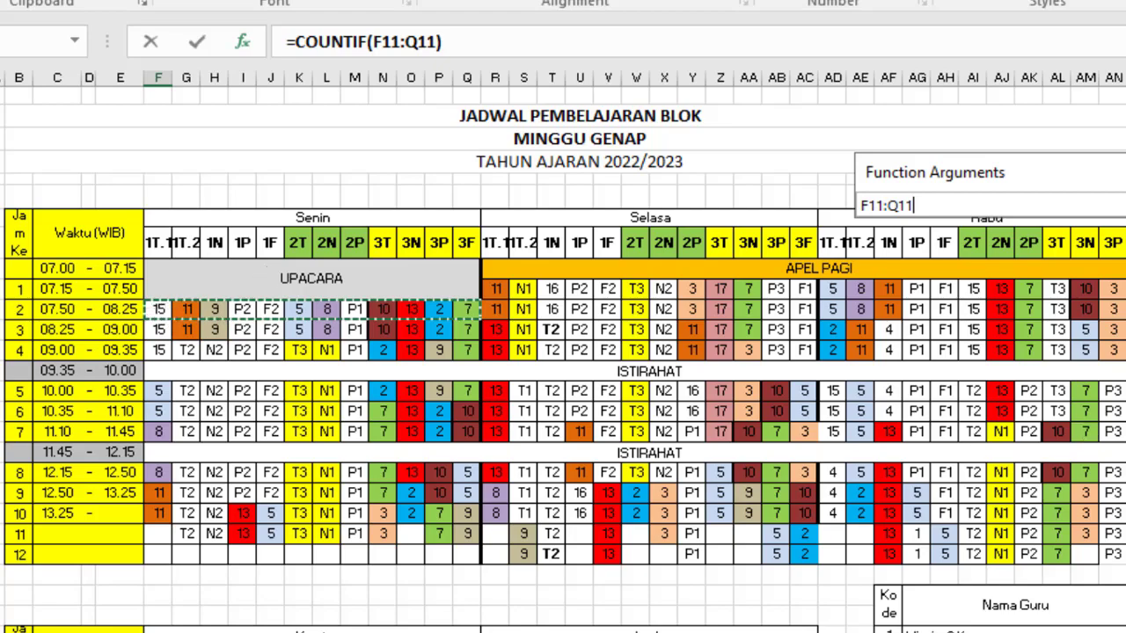
scroll(563, 359, "down", 15)
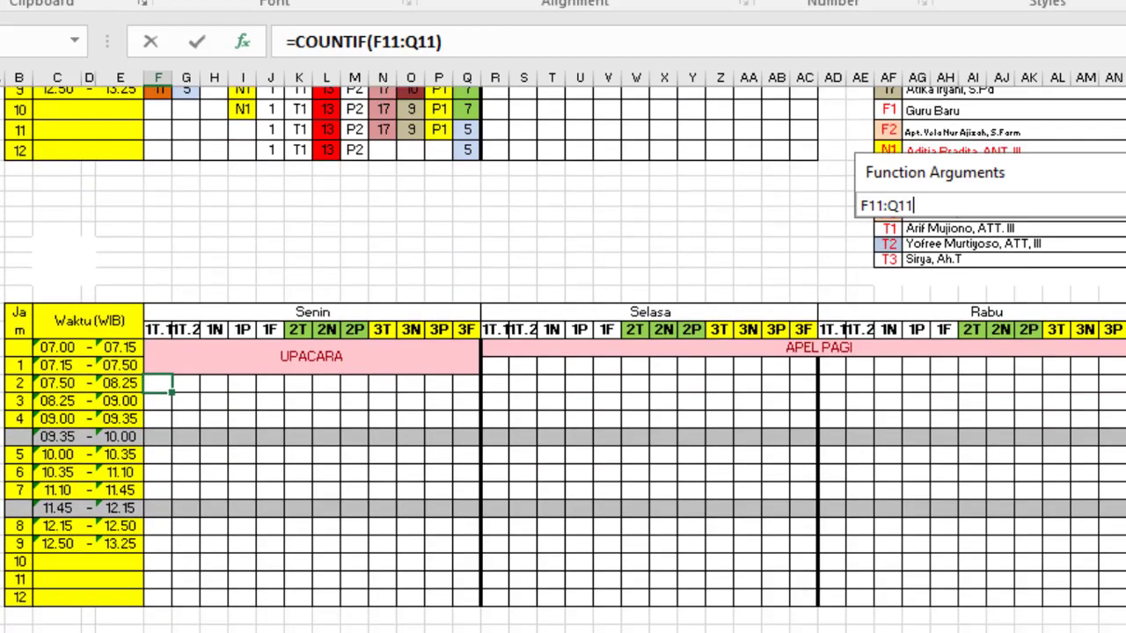
scroll(563, 359, "up", 7)
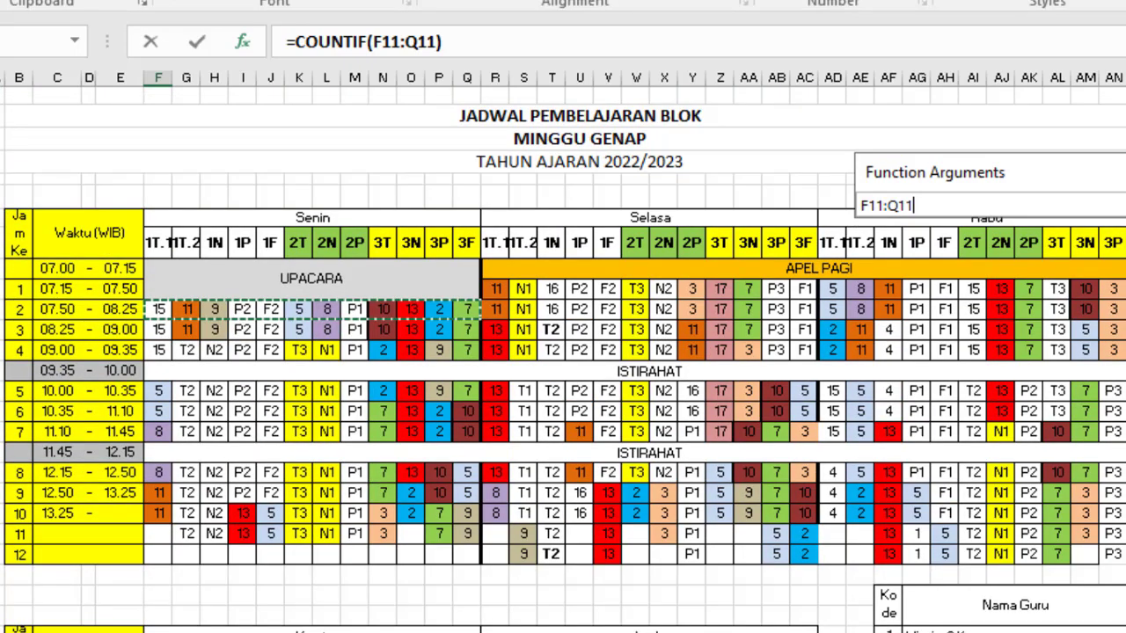
scroll(563, 359, "down", 12)
scroll(563, 359, "up", 10)
left_click(1125, 205)
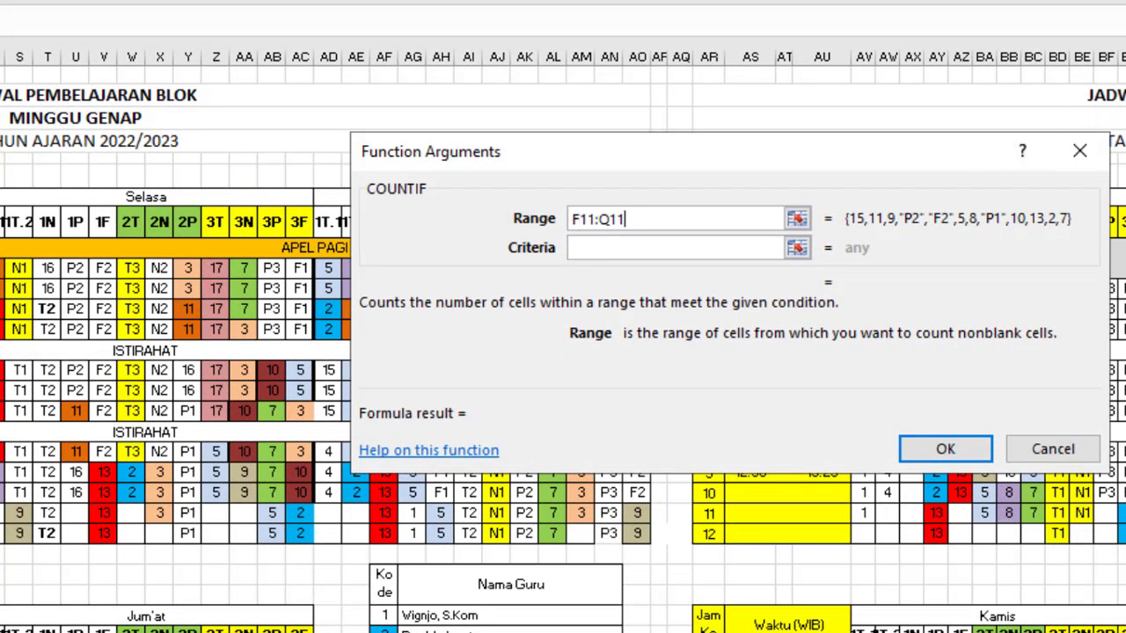
Lock only the columns of the COUNTIF range so that it reads $F11:$Q11.
scroll(563, 352, "down", 12)
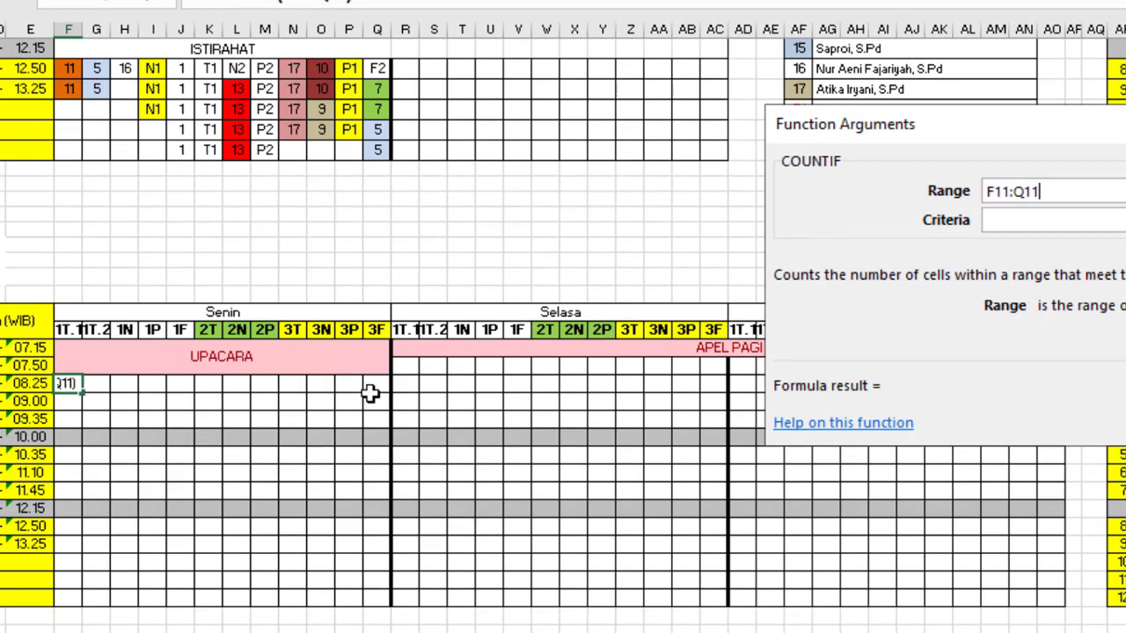
left_click_drag(997, 124, 1006, 8)
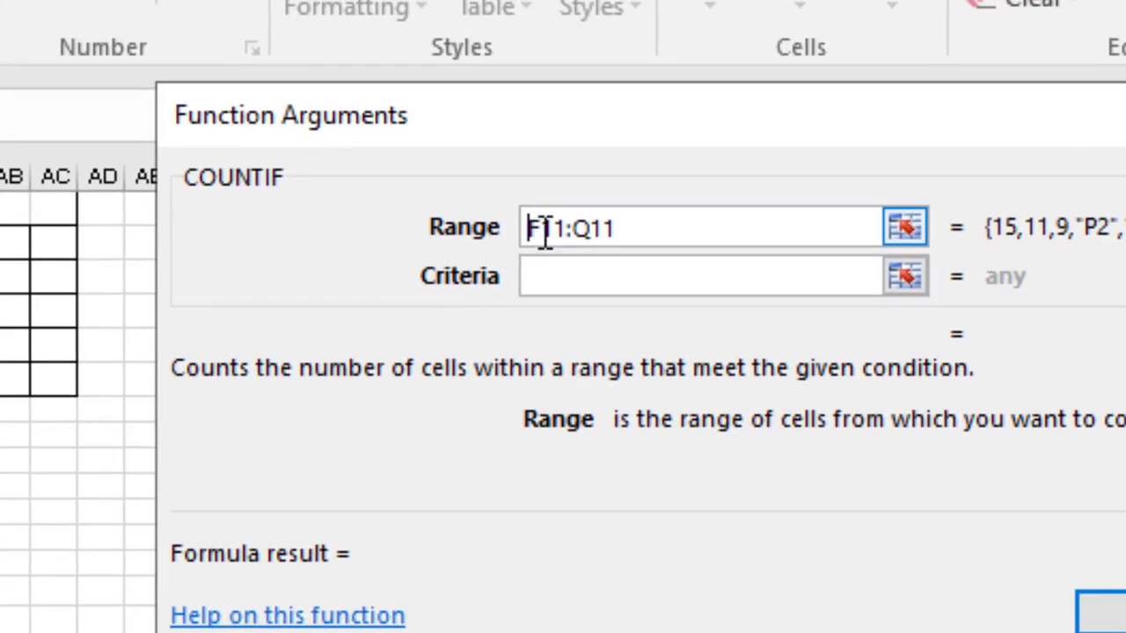
key("F4")
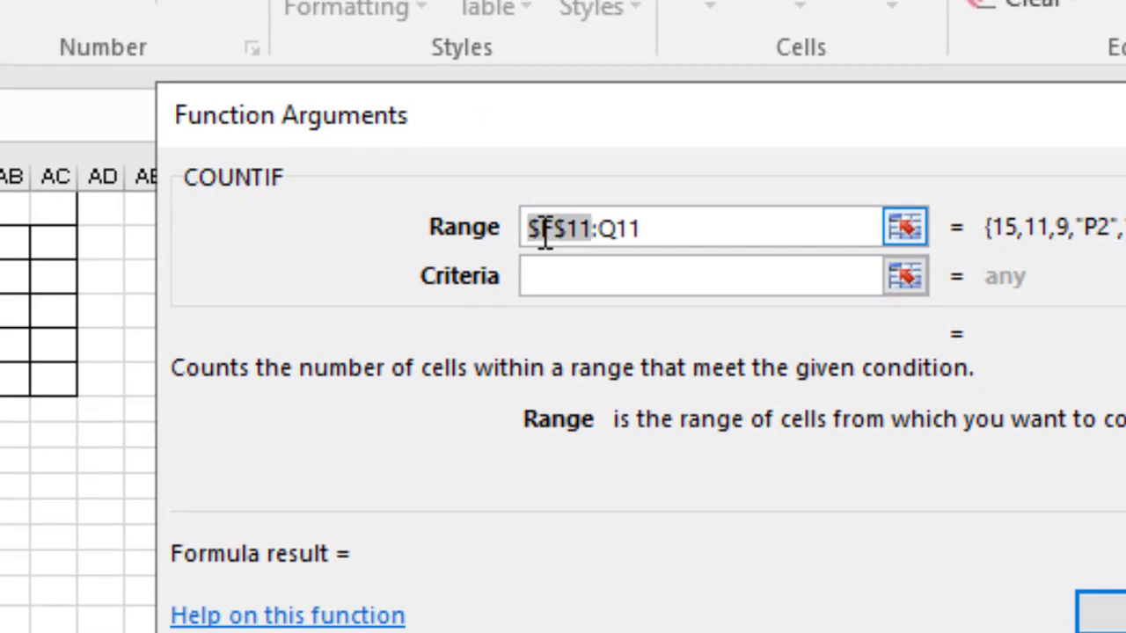
key("F4")
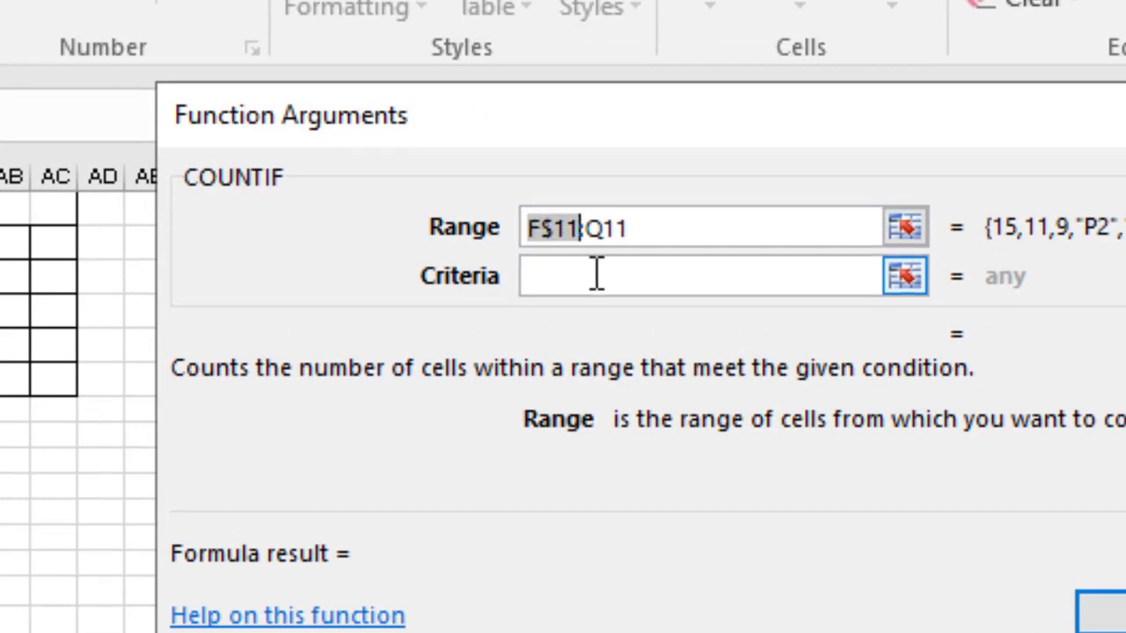
key("F4")
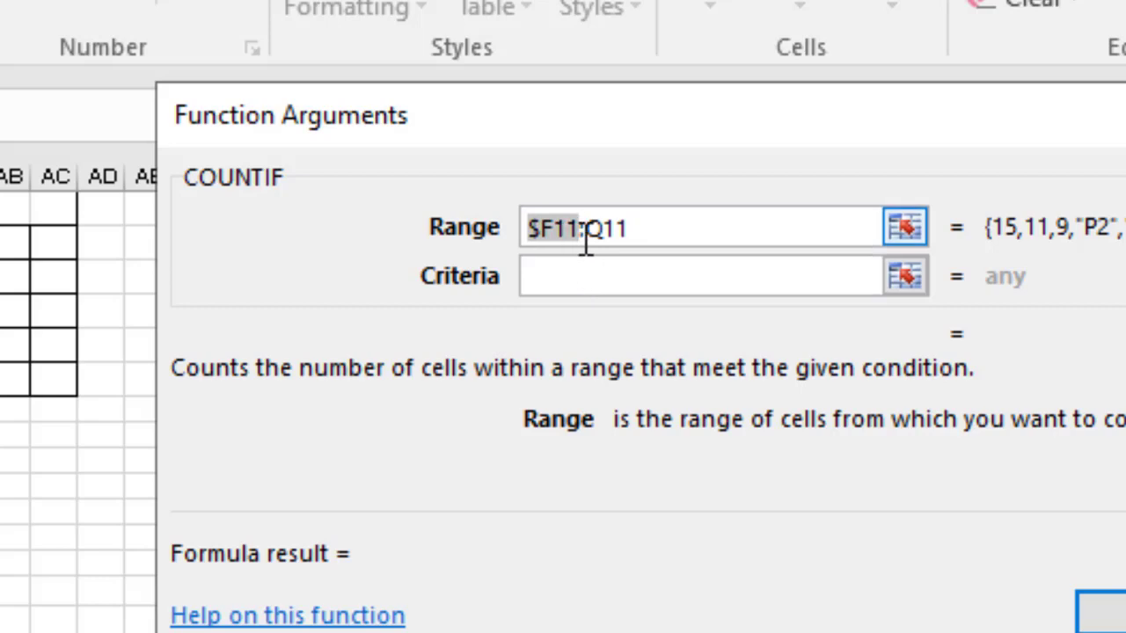
left_click(598, 235)
key("F4")
key("F4")
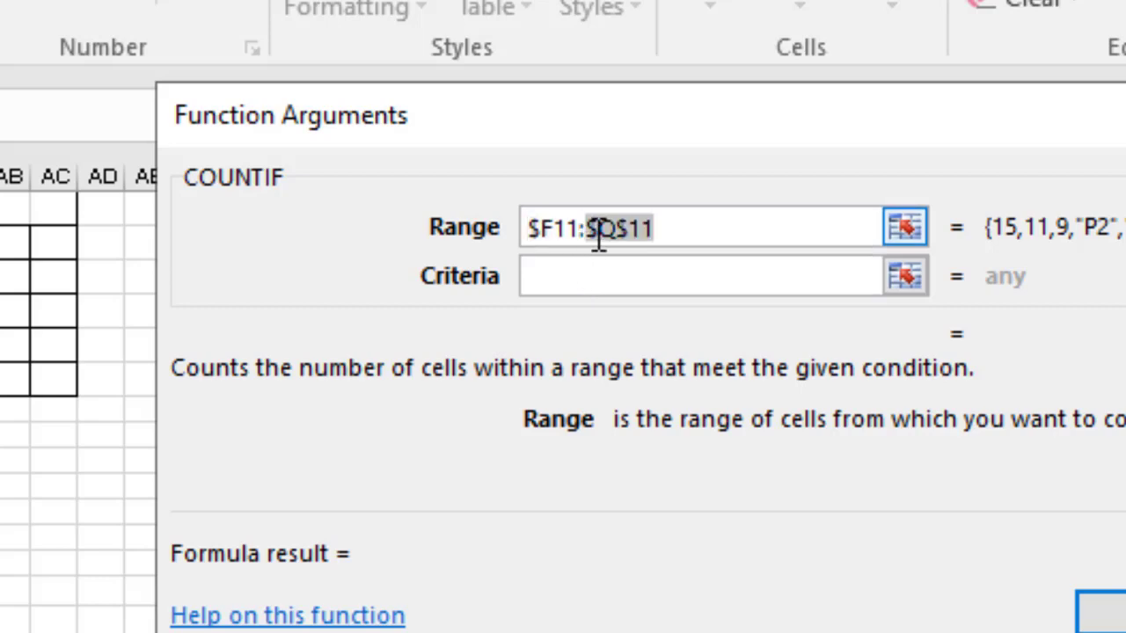
key("F4")
left_click(619, 226)
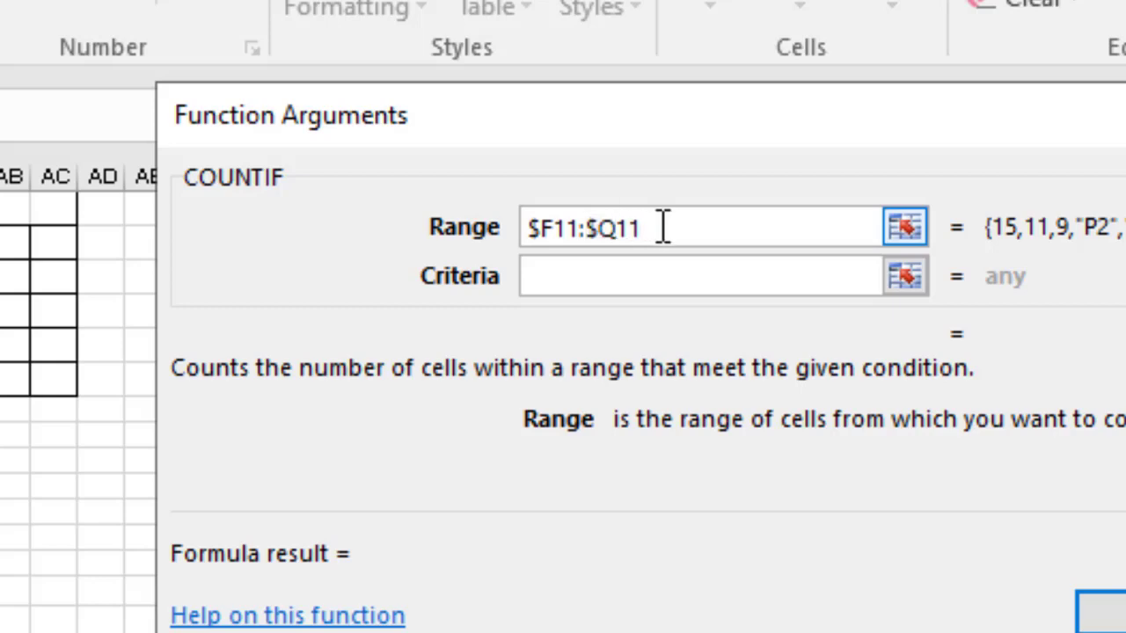
Set the COUNTIF criteria to the schedule cell F11 and enter the formula.
left_click(625, 278)
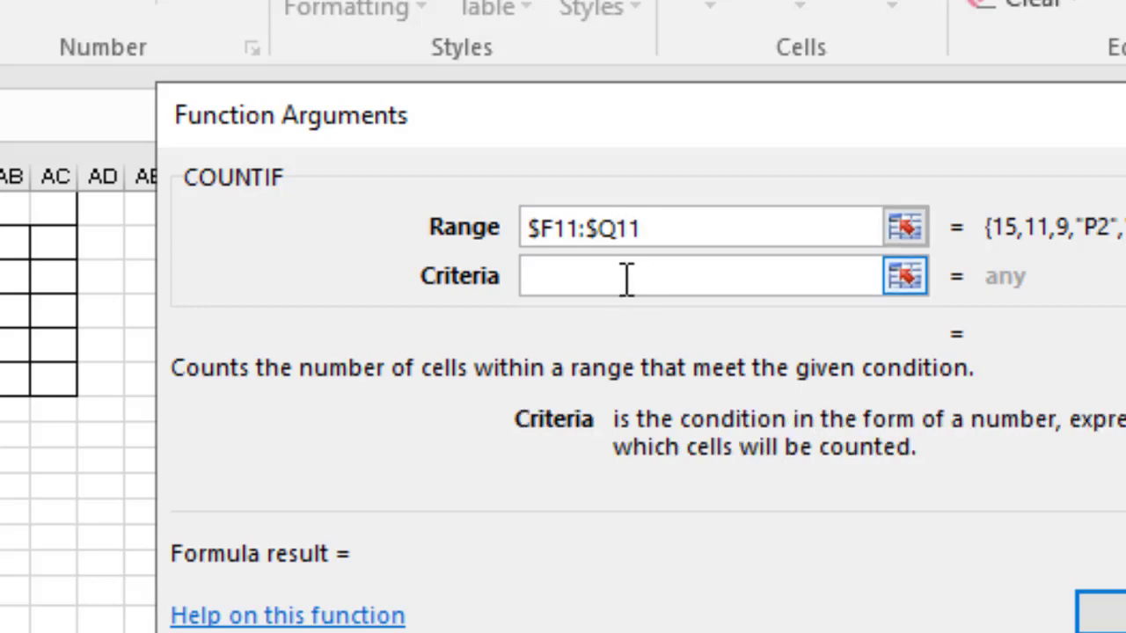
left_click(914, 278)
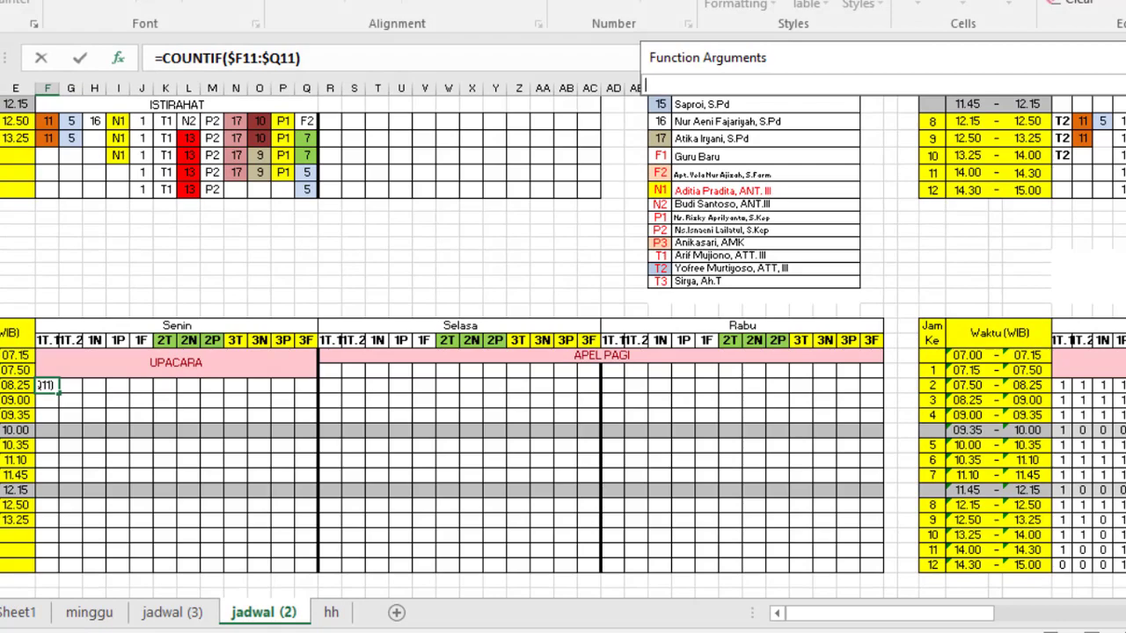
scroll(119, 341, "up", 13)
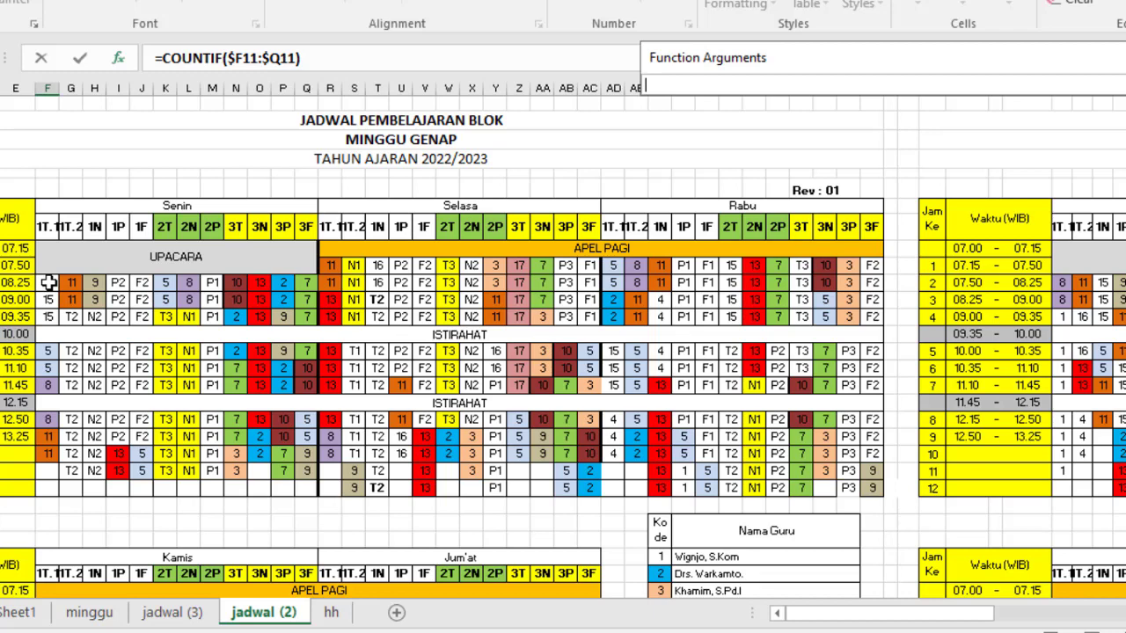
left_click(48, 282)
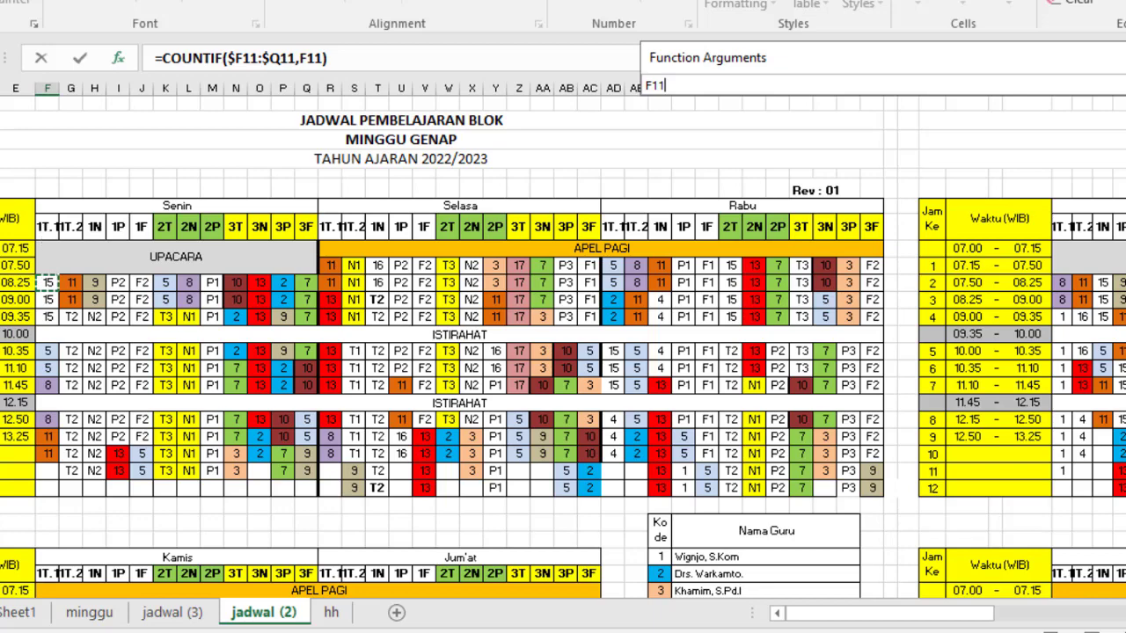
left_click(1125, 85)
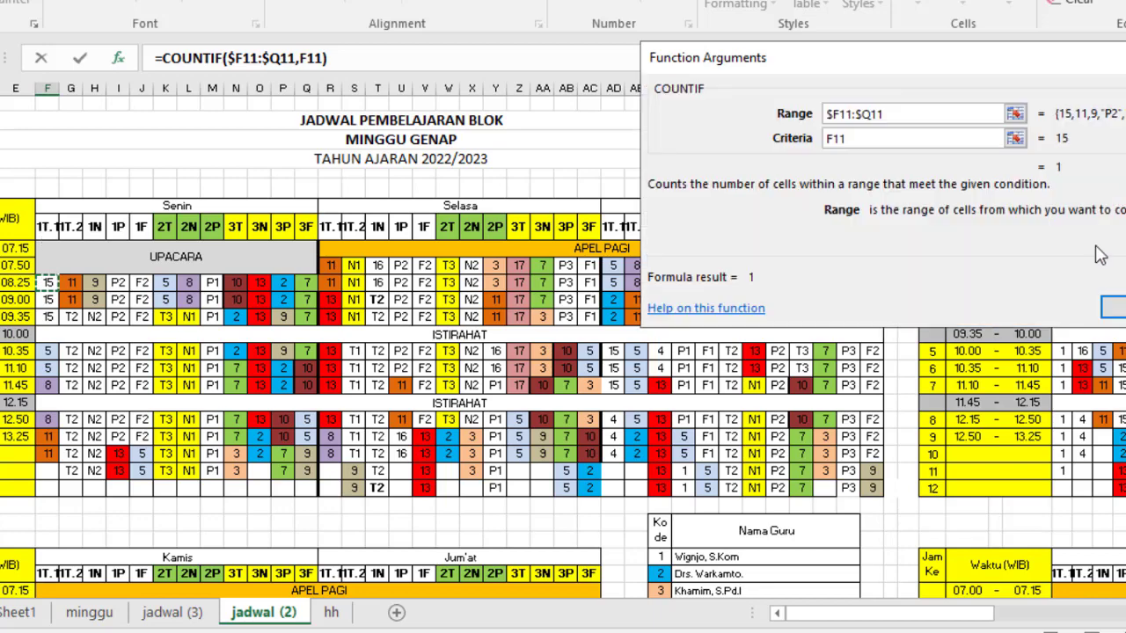
left_click(1113, 308)
Fill the COUNTIF formula over the Senin block below UPACARA, and extend its 07.50–08.25 row across Selasa into Rabu.
scroll(1121, 314, "down", 8)
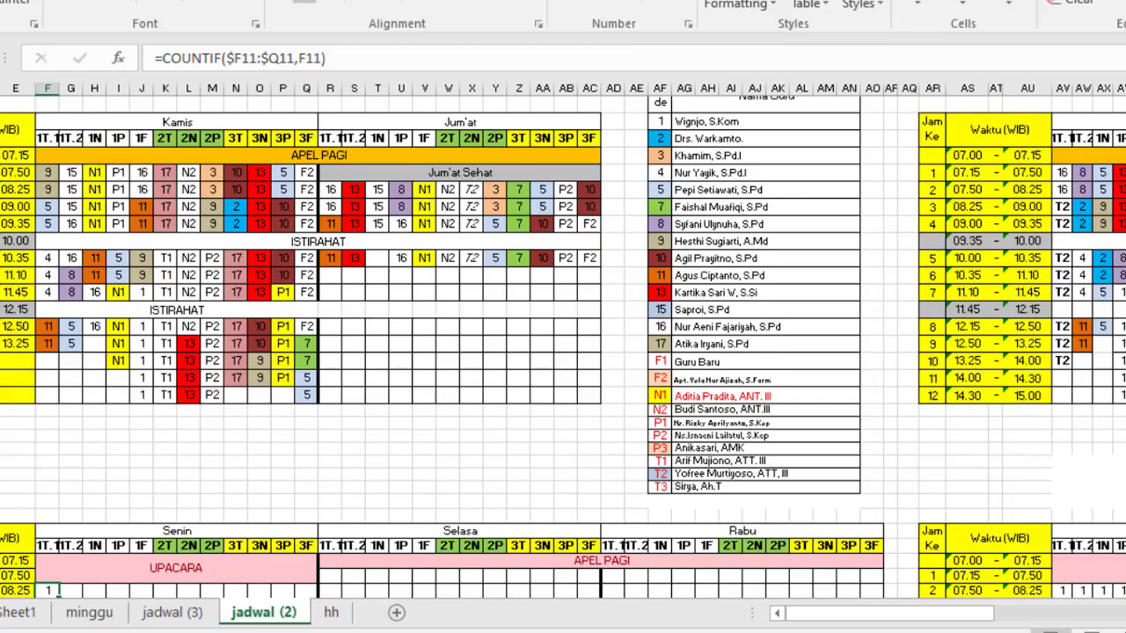
scroll(861, 280, "down", 5)
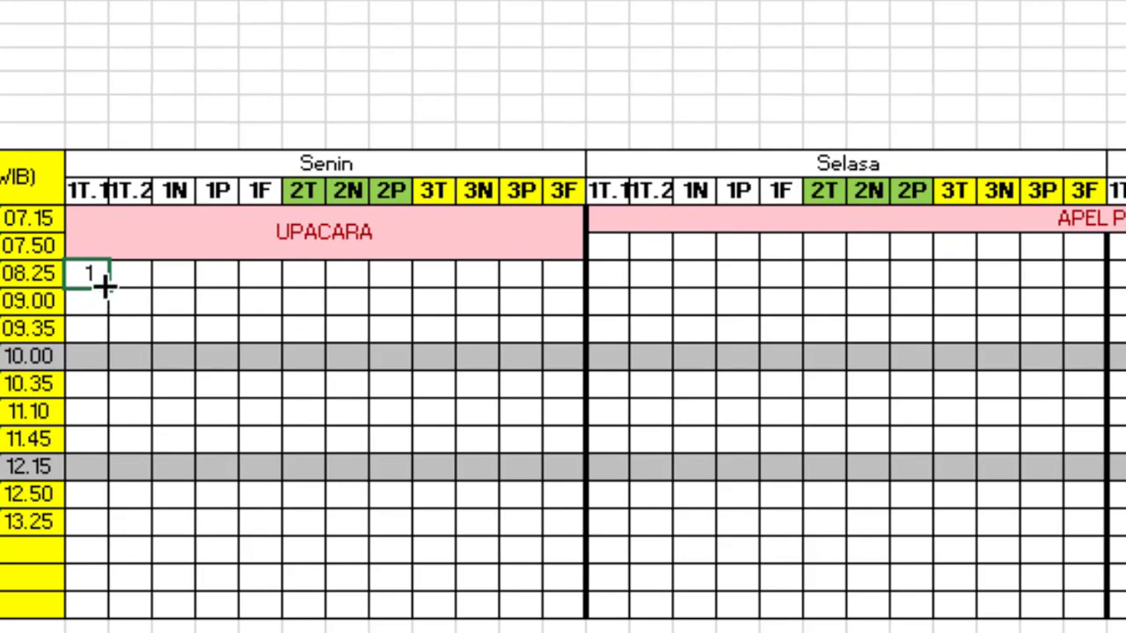
left_click_drag(107, 286, 591, 620)
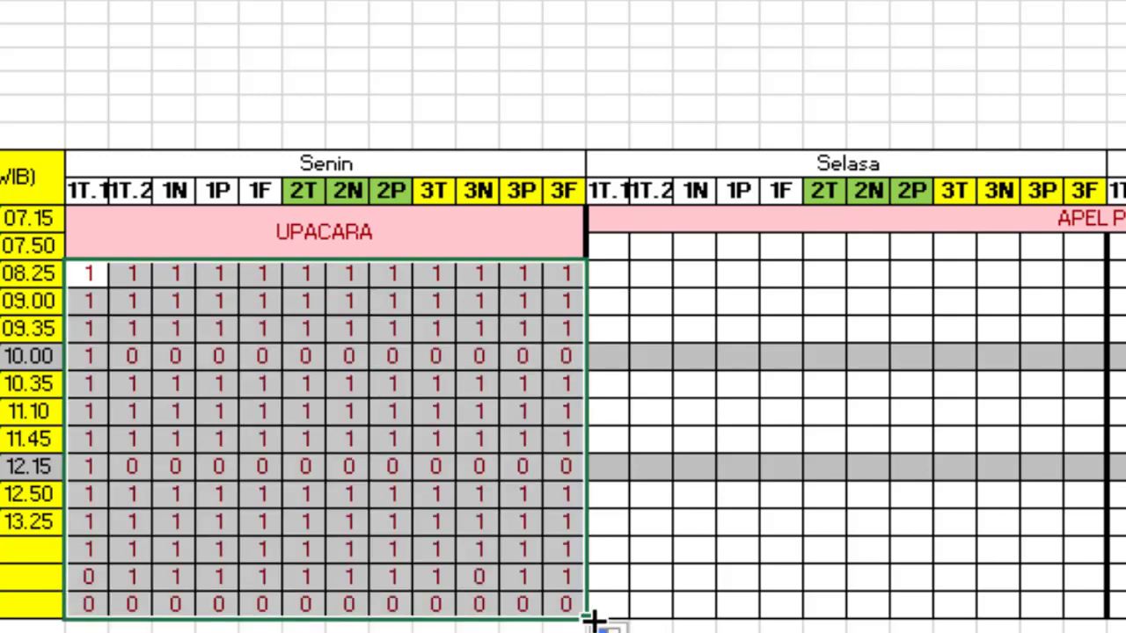
left_click(570, 275)
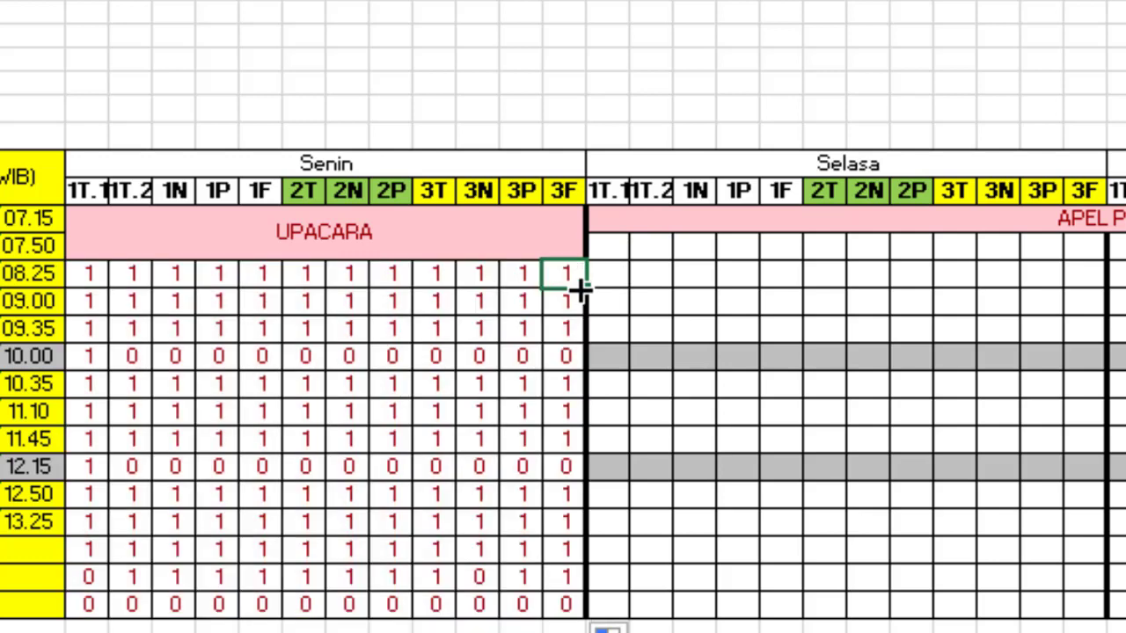
left_click_drag(591, 290, 1117, 286)
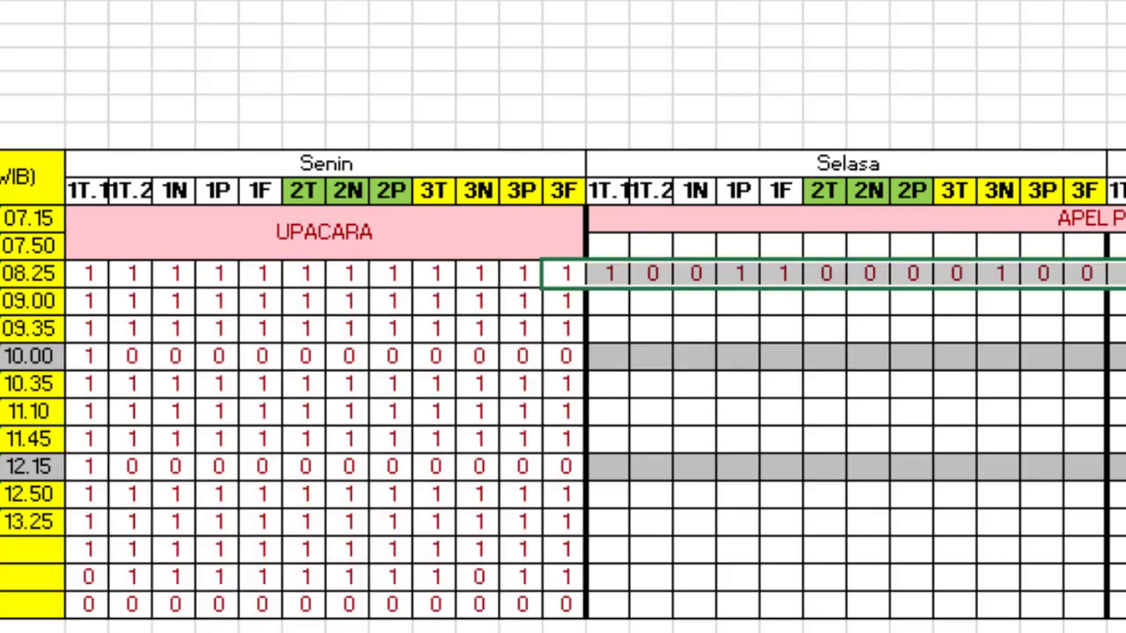
Move the first Selasa formula's range to the Selasa classes of the 07.50–08.25 row and fill it over the rest of the Selasa block.
left_click(613, 274)
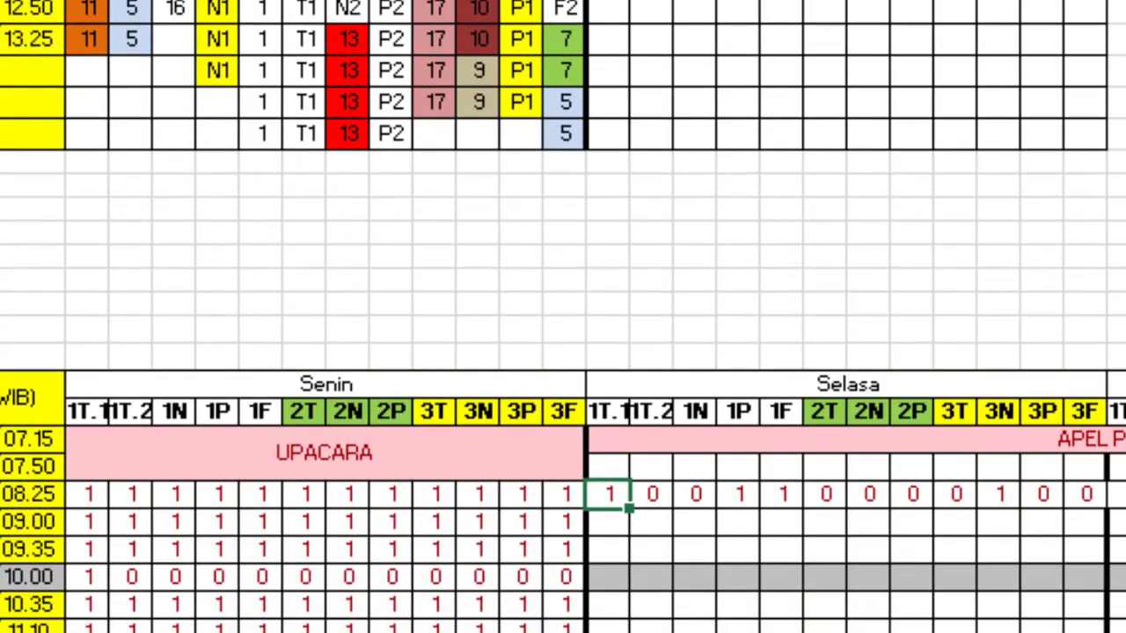
double_click(608, 494)
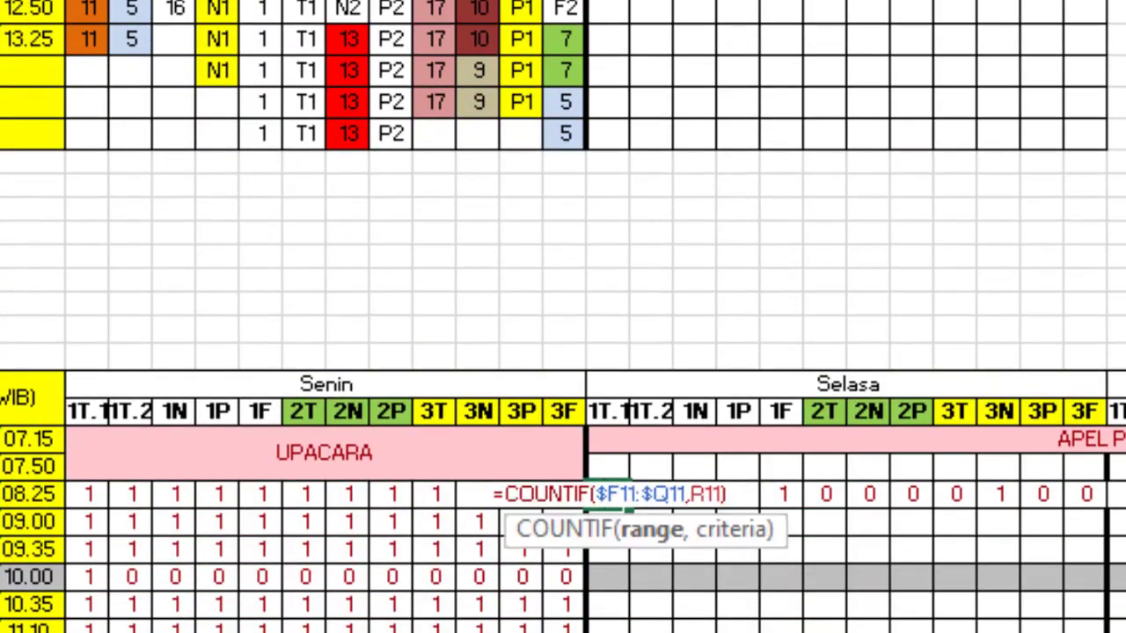
scroll(563, 317, "up", 10)
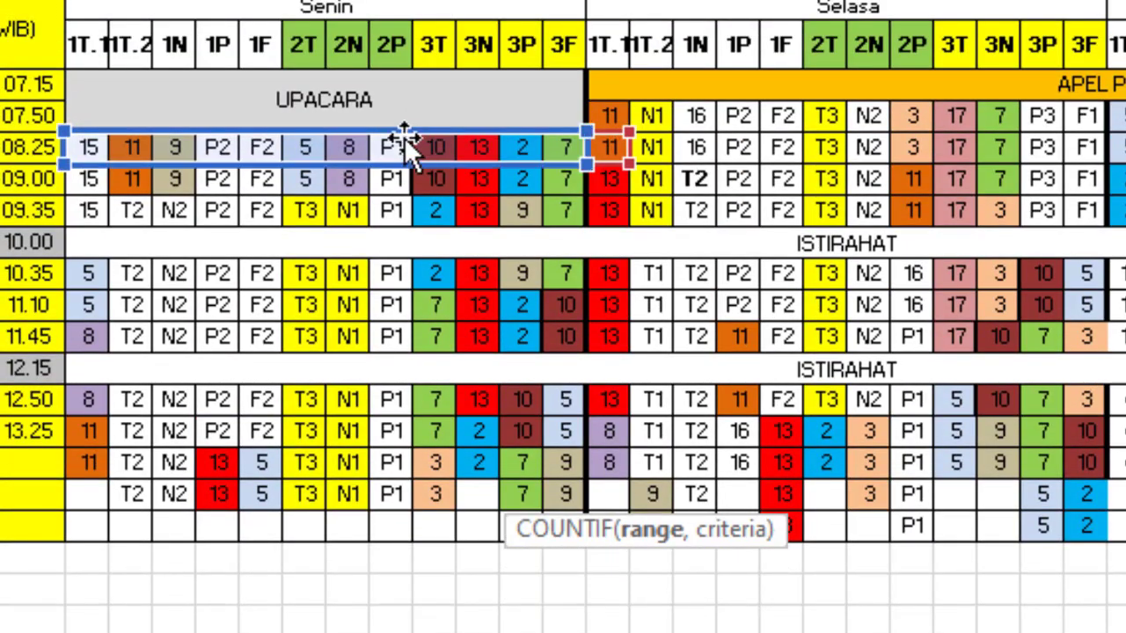
left_click_drag(406, 134, 970, 149)
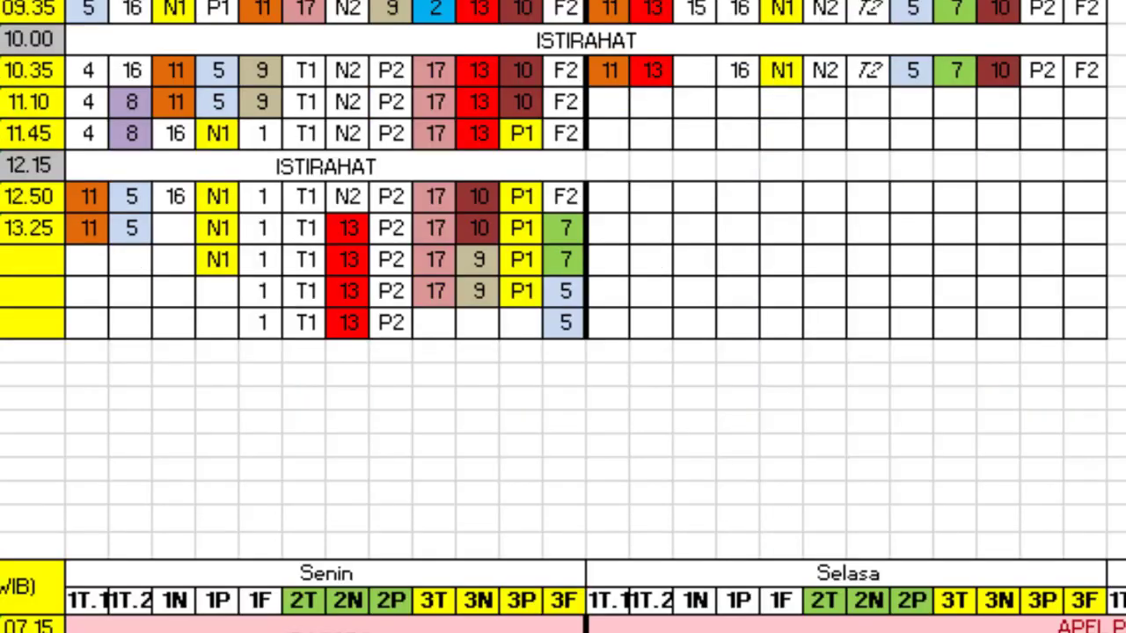
scroll(562, 317, "down", 7)
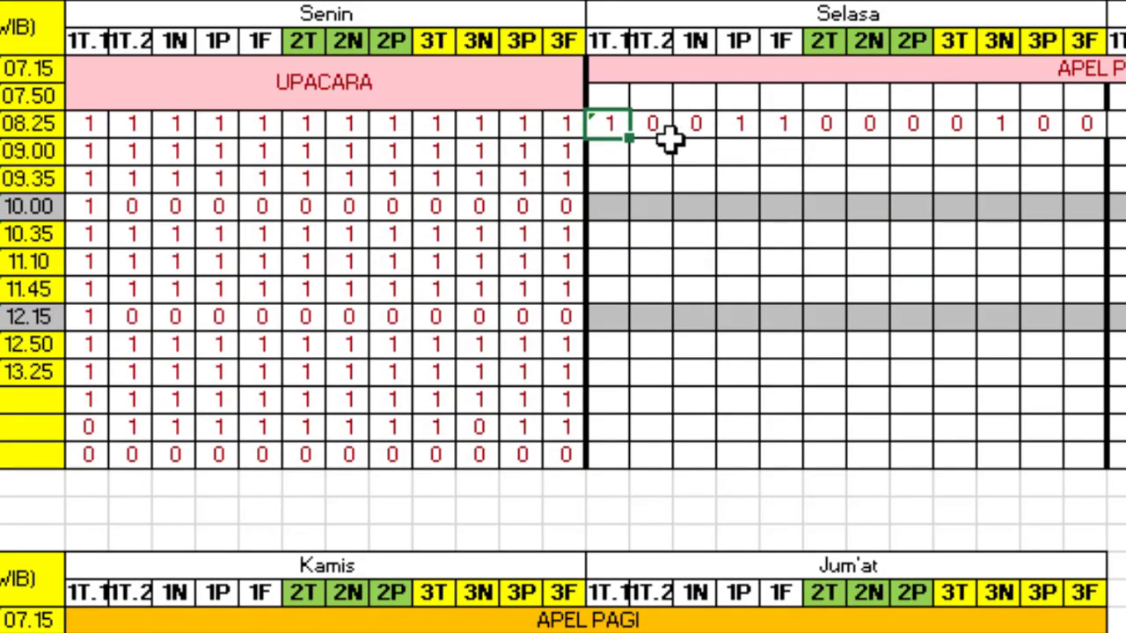
left_click_drag(640, 144, 1105, 478)
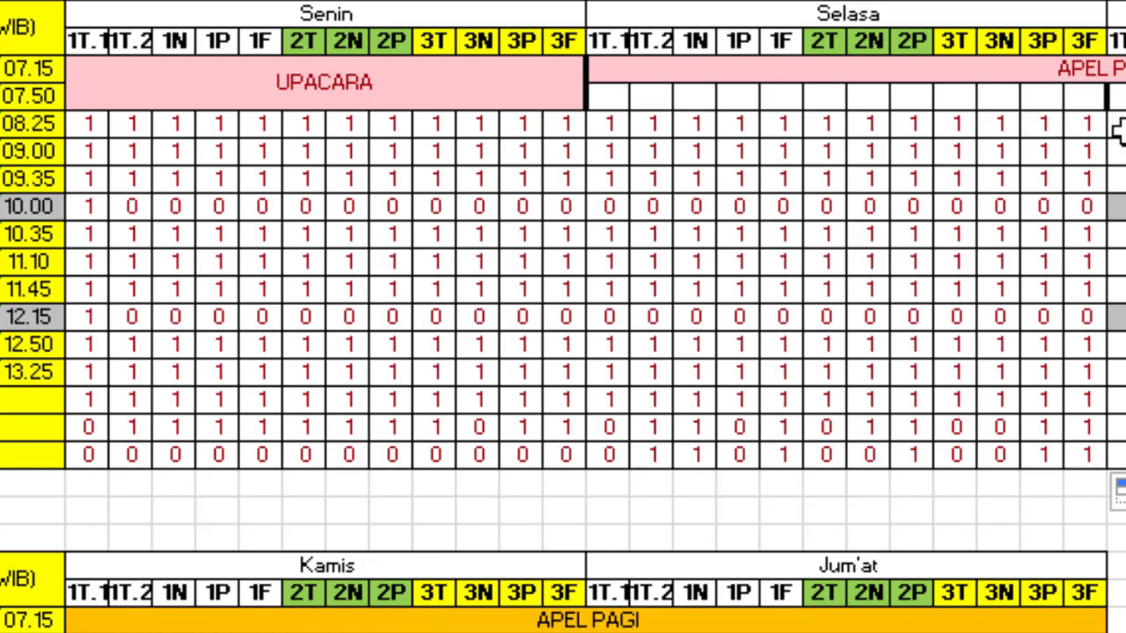
Move the COUNTIF range in the first Rabu formula of the 07.50–08.25 row to the Rabu classes, $AD11:$AO11.
scroll(1043, 126, "right", 6)
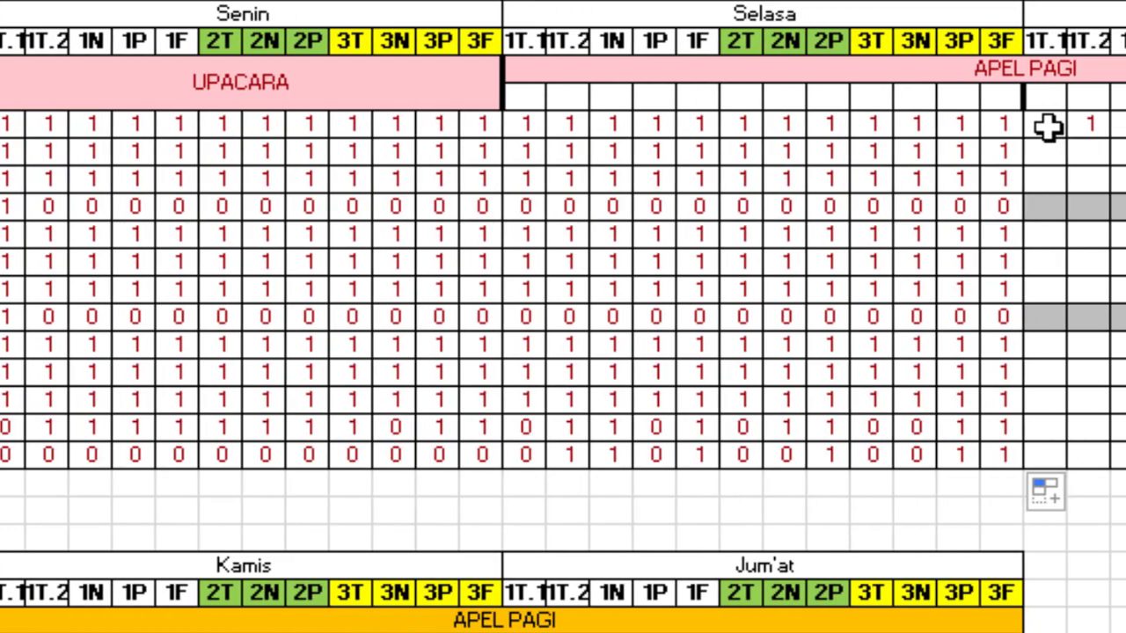
double_click(545, 126)
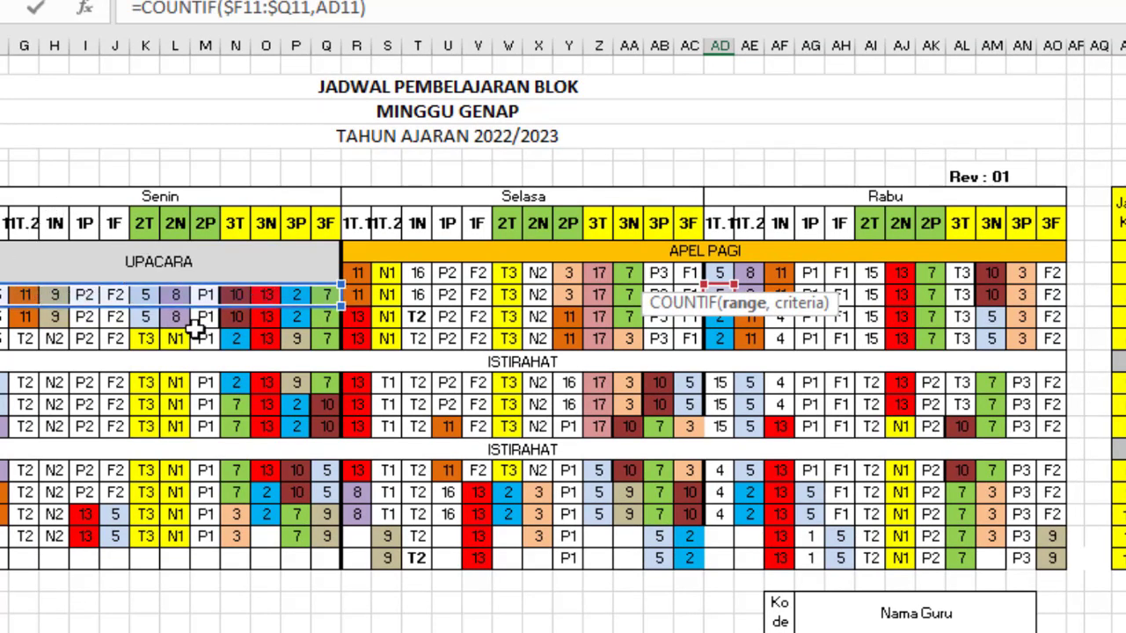
left_click_drag(154, 284, 892, 313)
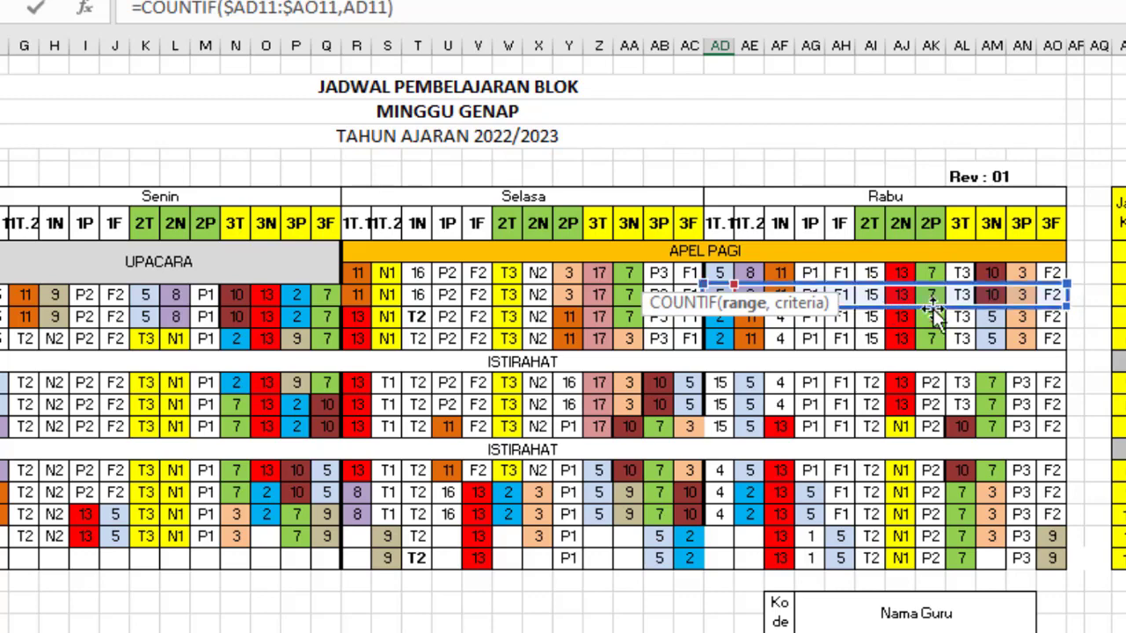
key("Return")
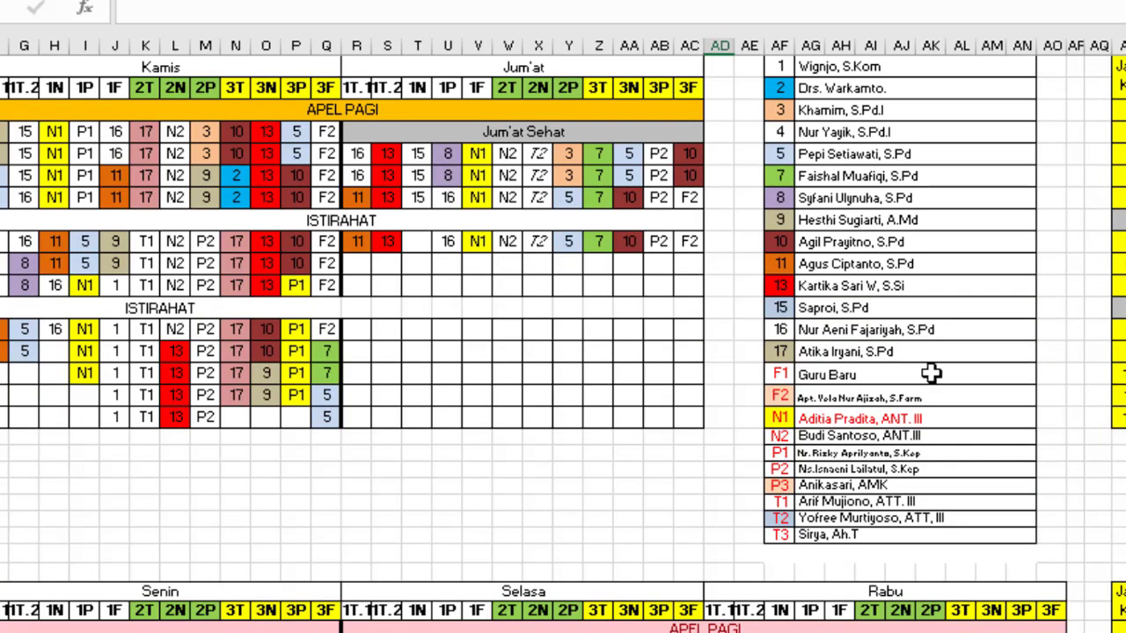
Fill the corrected formula over the whole Rabu block, and extend the Selasa and Rabu formulas up into the 07.15–07.50 row.
scroll(871, 563, "down", 1)
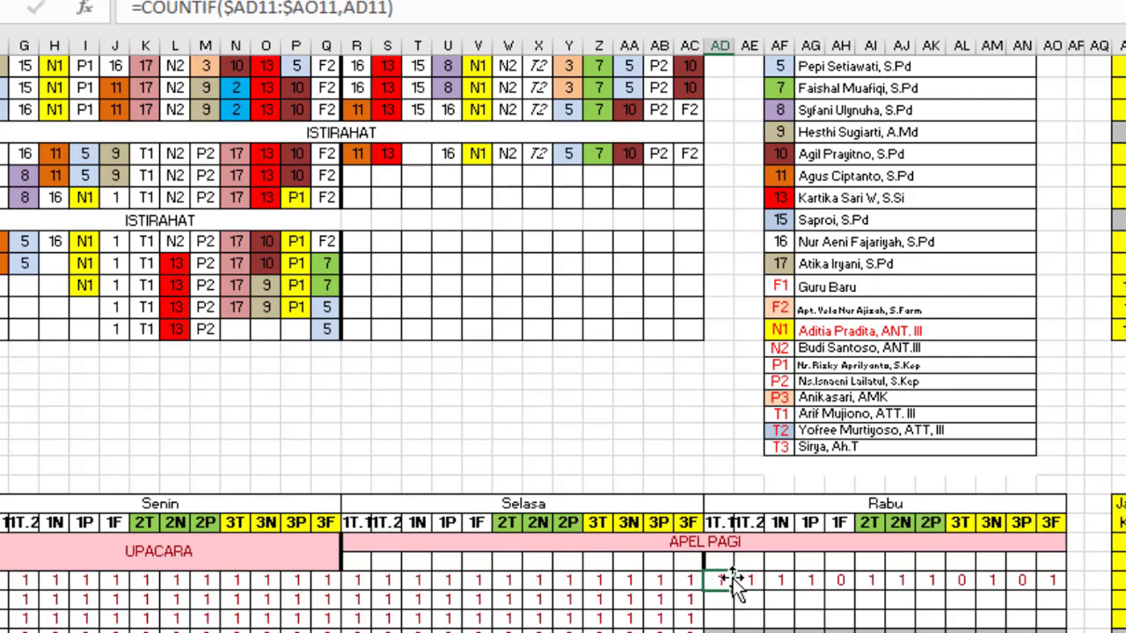
left_click_drag(733, 591, 1053, 622)
left_click(961, 632)
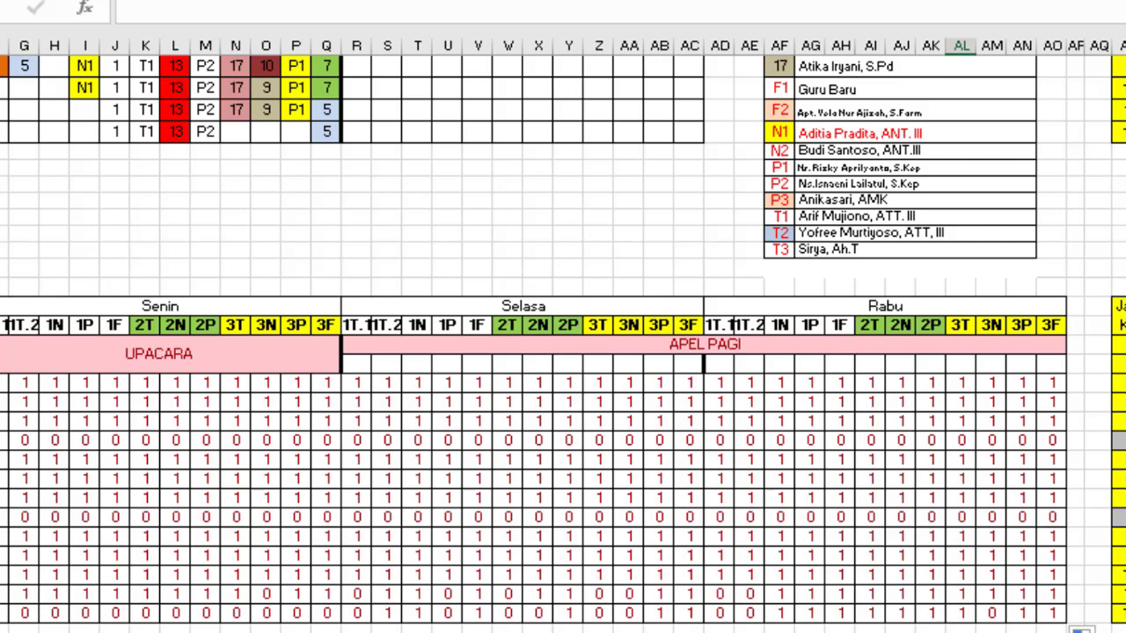
left_click_drag(357, 383, 1065, 364)
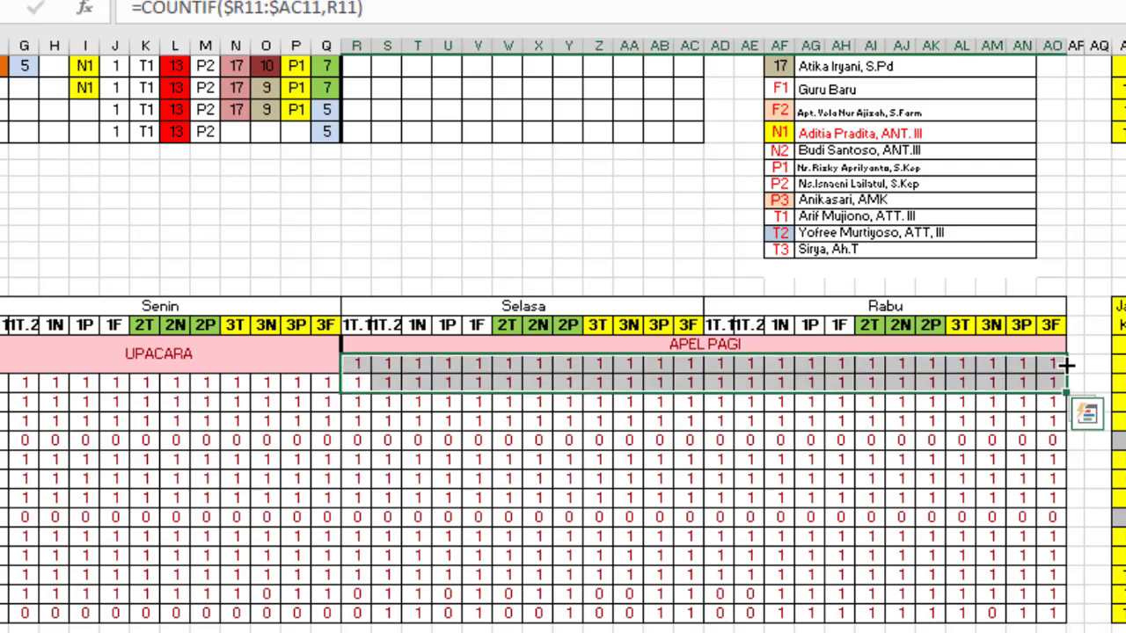
left_click(879, 482)
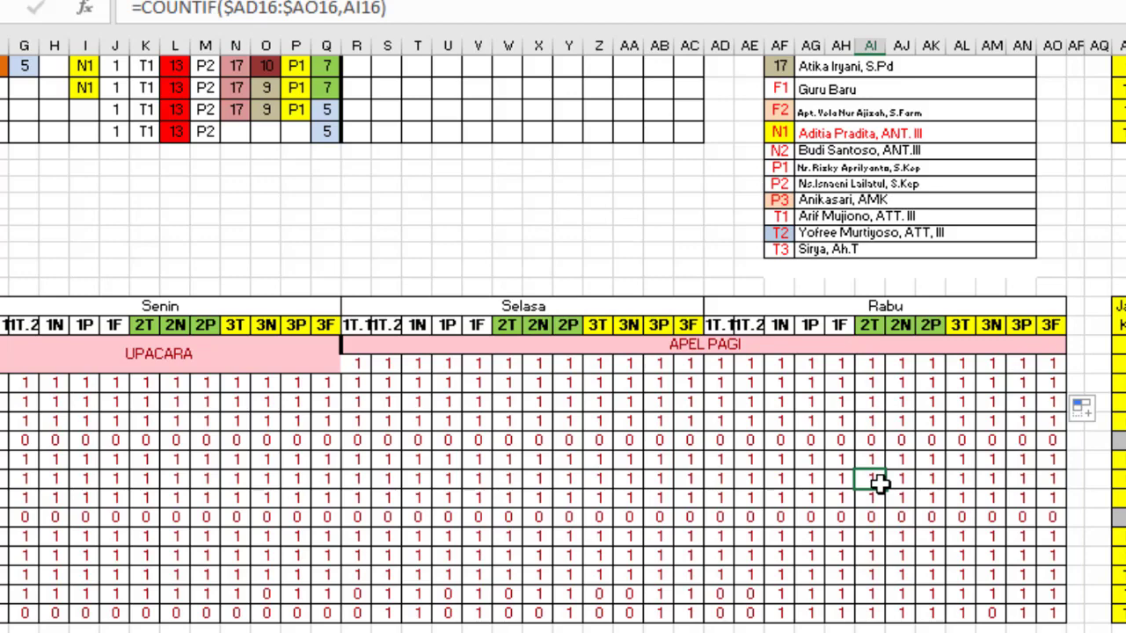
Set up a Greater Than highlight rule with threshold 1 on the whole Senin–Rabu check block.
left_click_drag(12, 367, 884, 618)
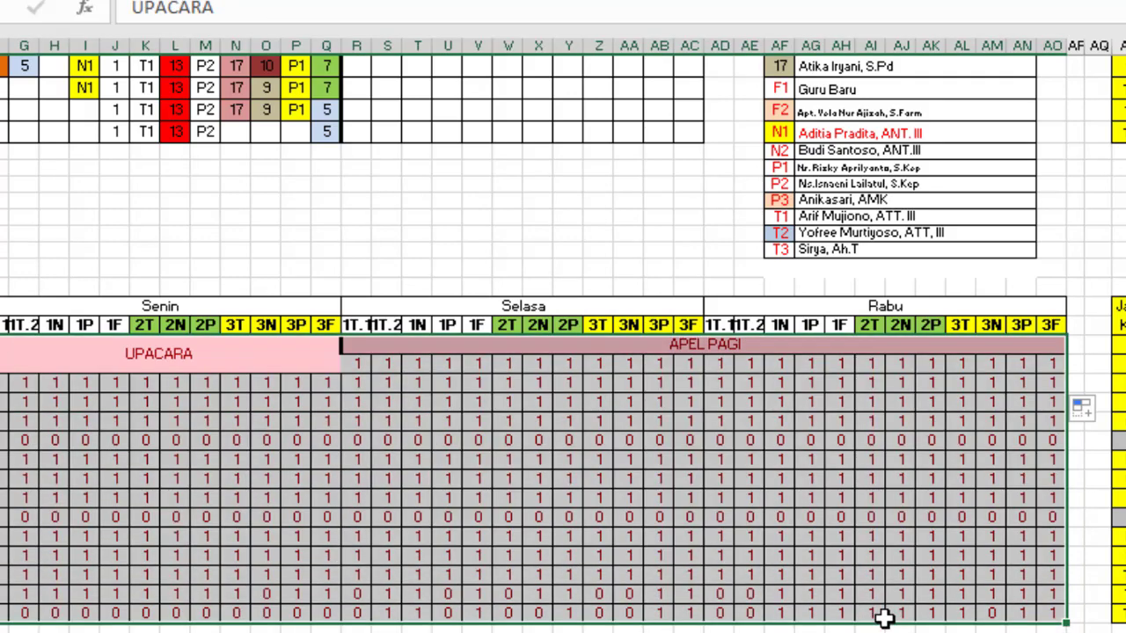
left_click(536, 126)
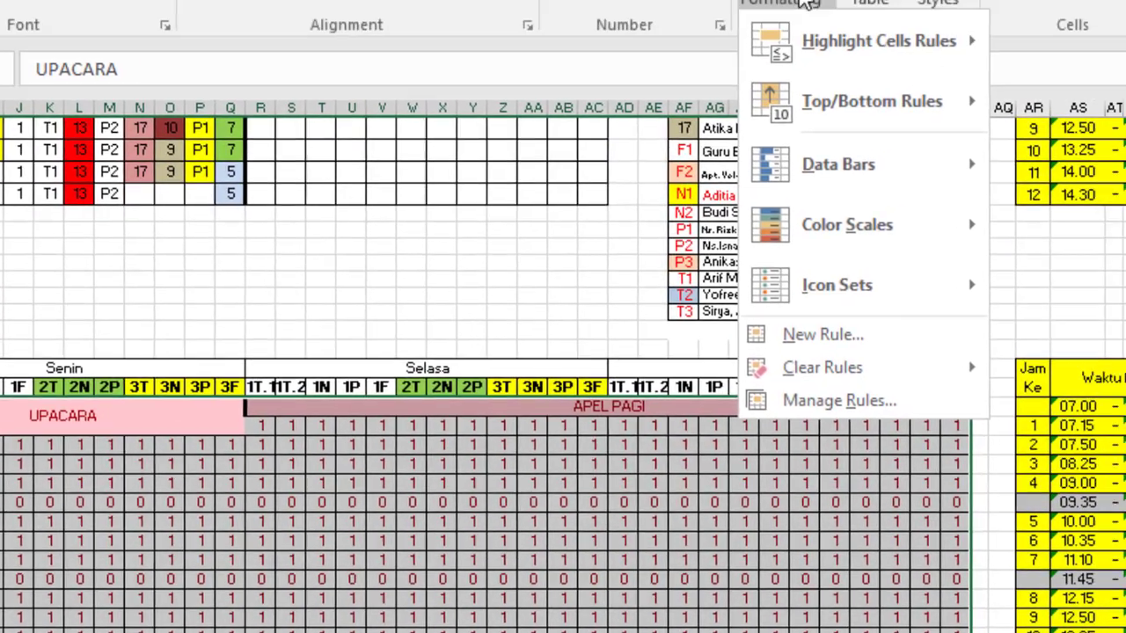
mouse_move(560, 219)
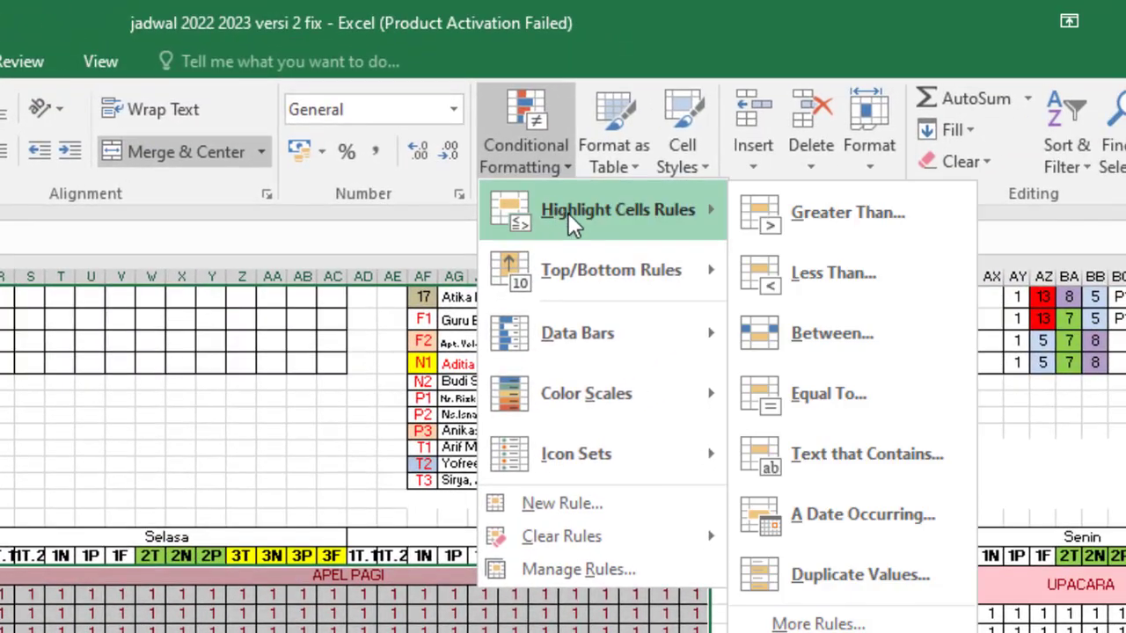
left_click(854, 223)
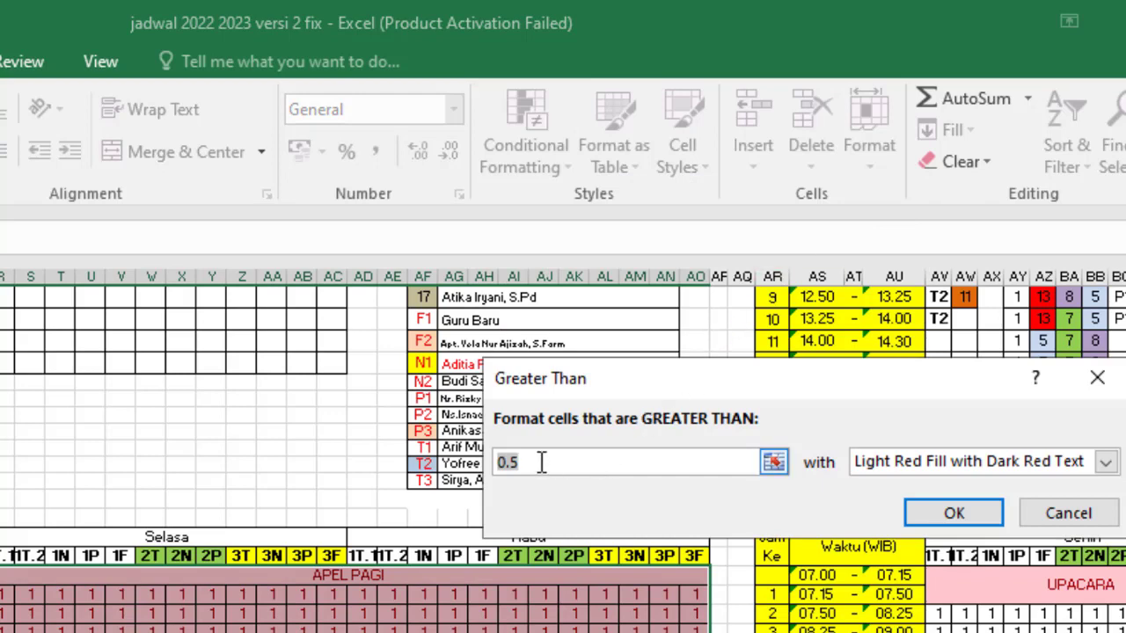
key("BackSpace")
type("1")
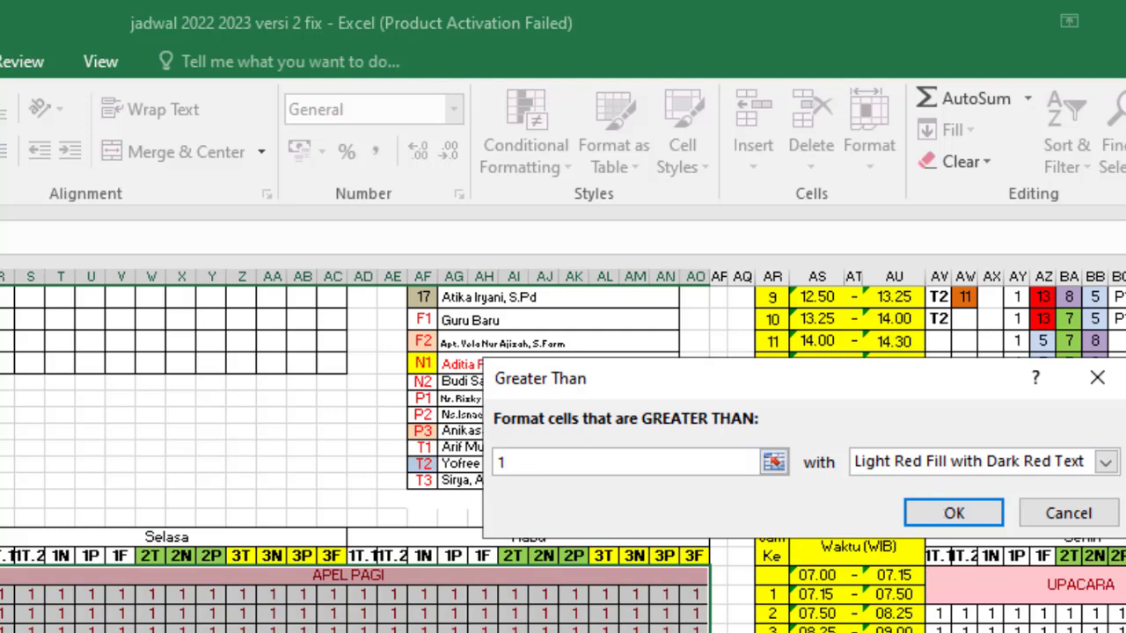
Give the Greater Than rule a custom format with bold red text and apply it.
left_click(1105, 463)
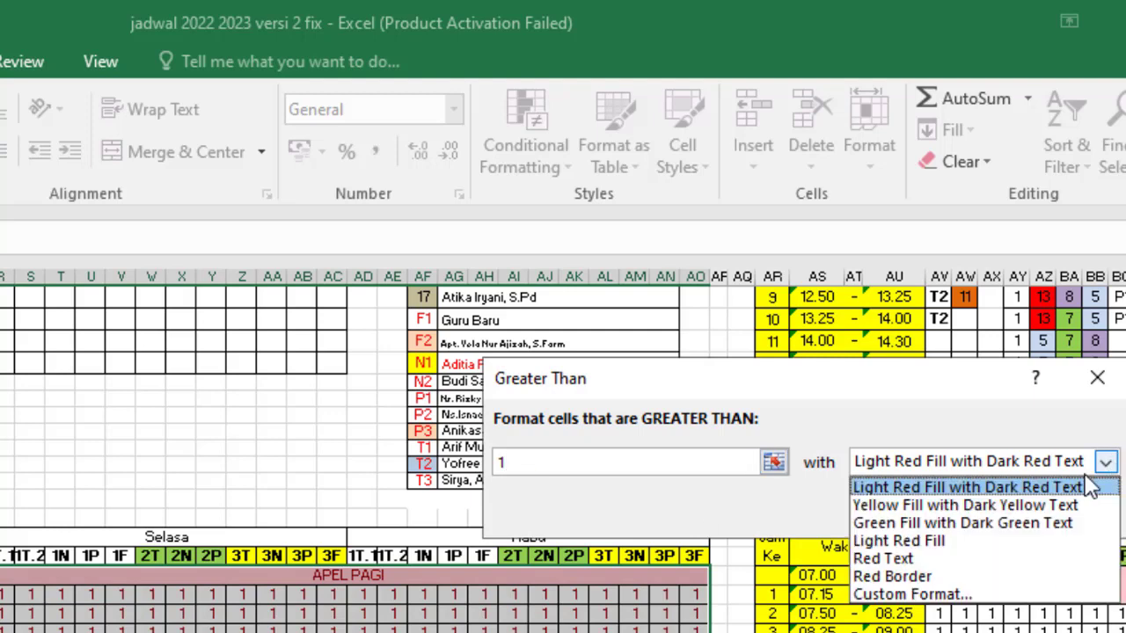
left_click(915, 596)
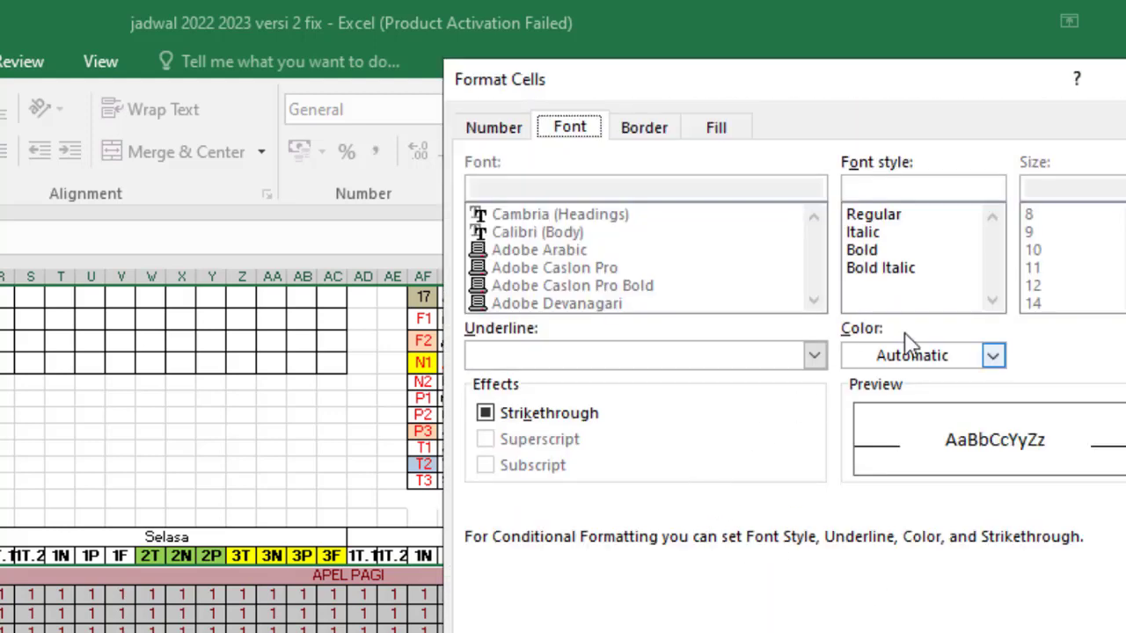
left_click(992, 355)
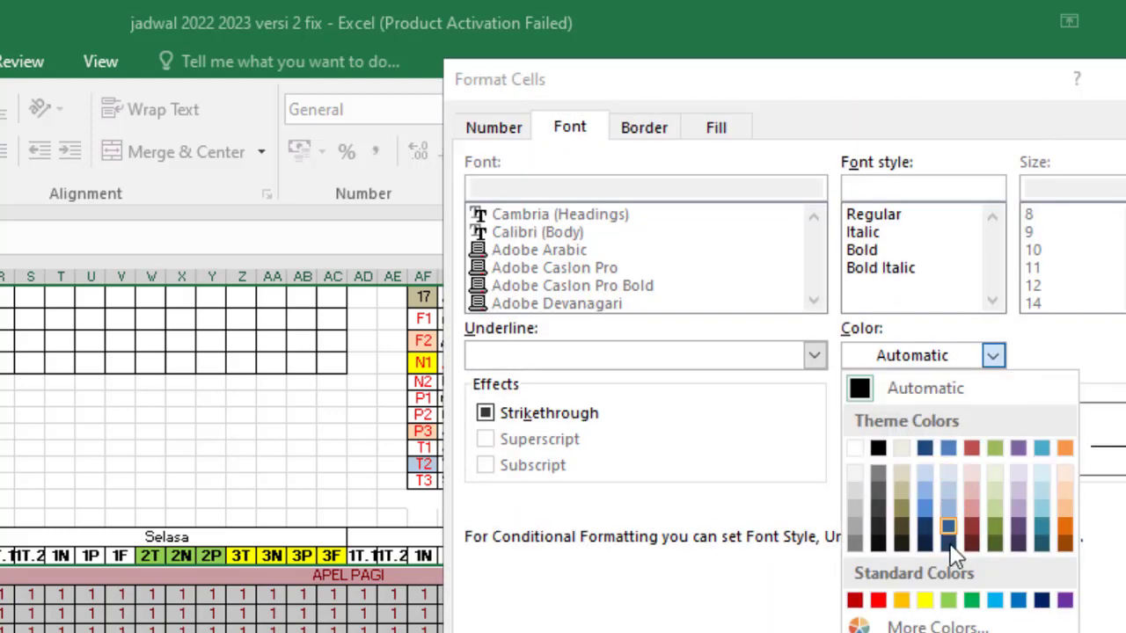
left_click(877, 601)
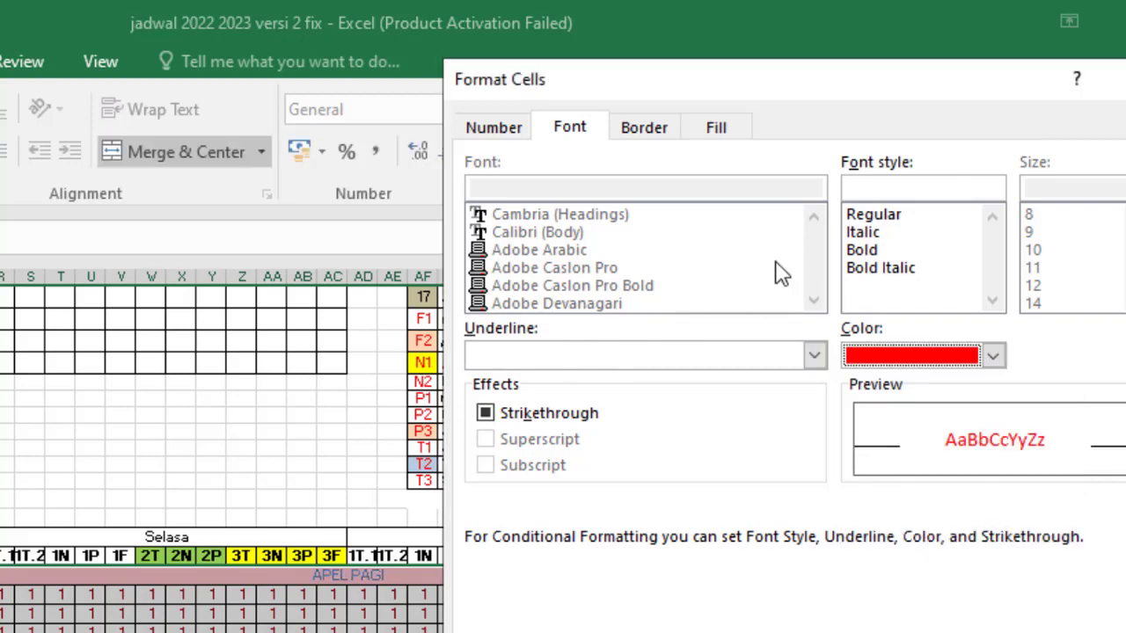
left_click(867, 251)
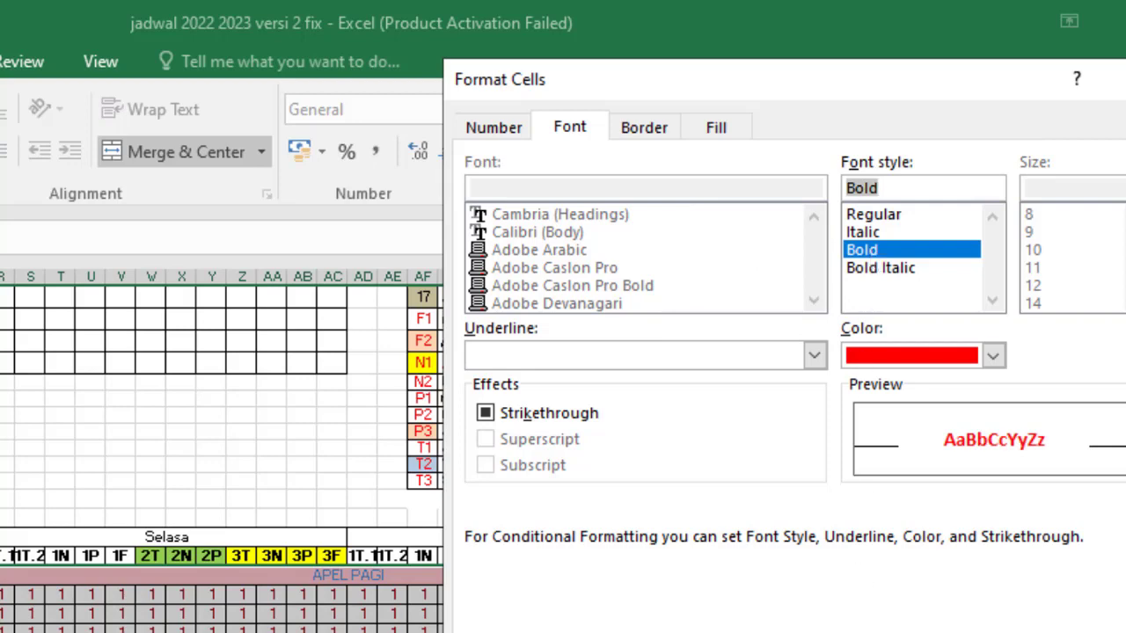
left_click(959, 632)
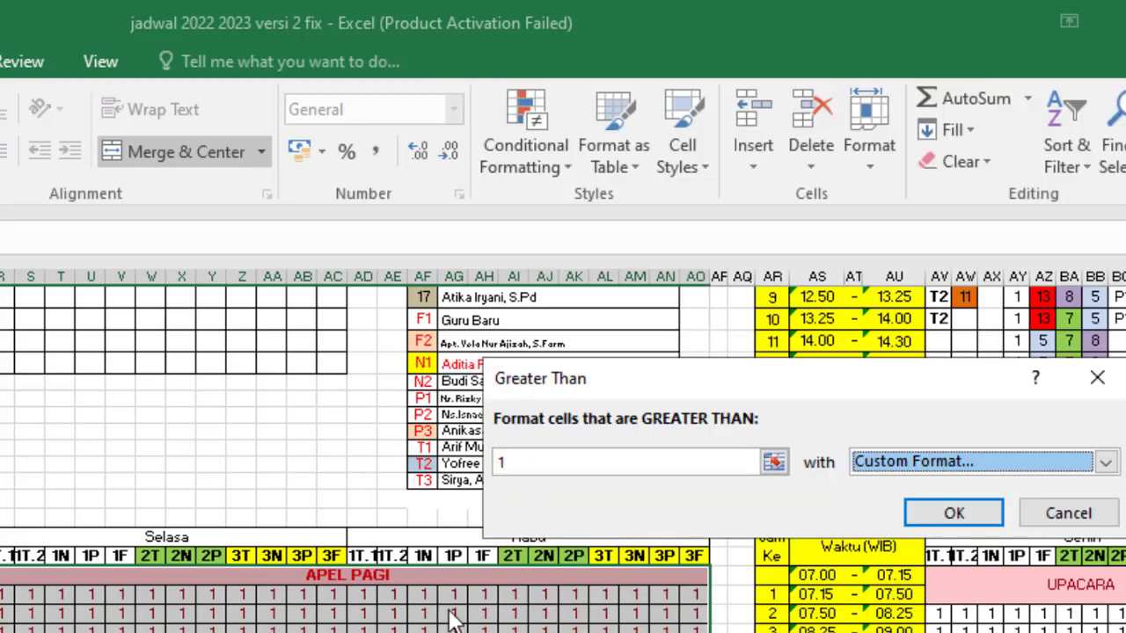
left_click(997, 515)
Enter teacher code 3 in the Selasa 3N cell of period 11 in the schedule to test the clash check.
scroll(636, 489, "up", 10)
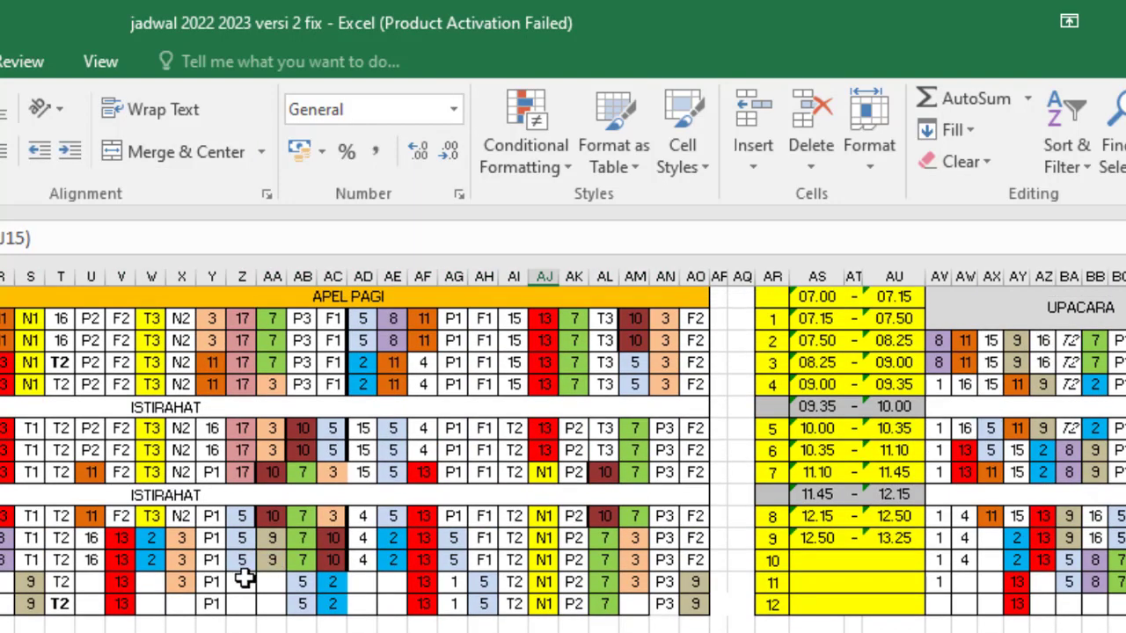
left_click(270, 582)
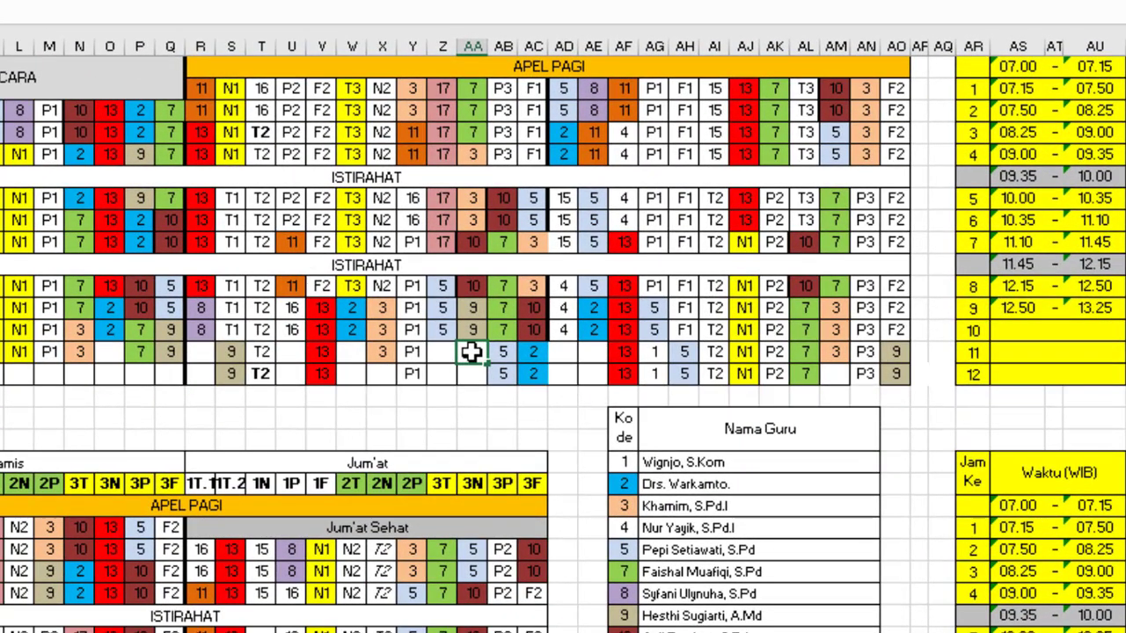
type("3")
key("Return")
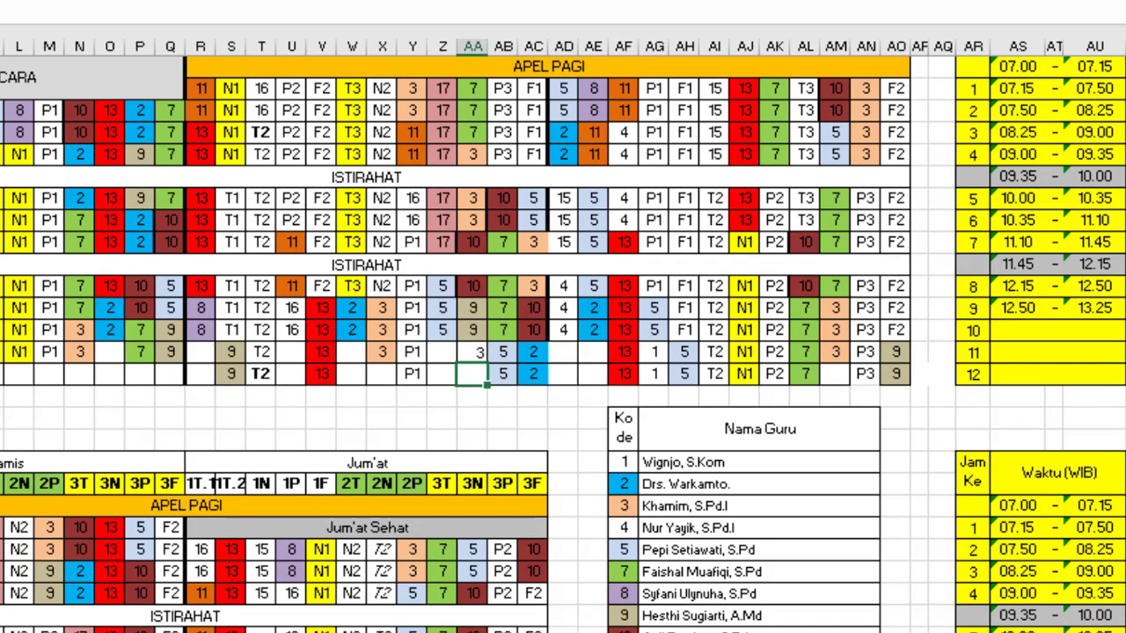
scroll(563, 334, "down", 7)
scroll(563, 335, "down", 6)
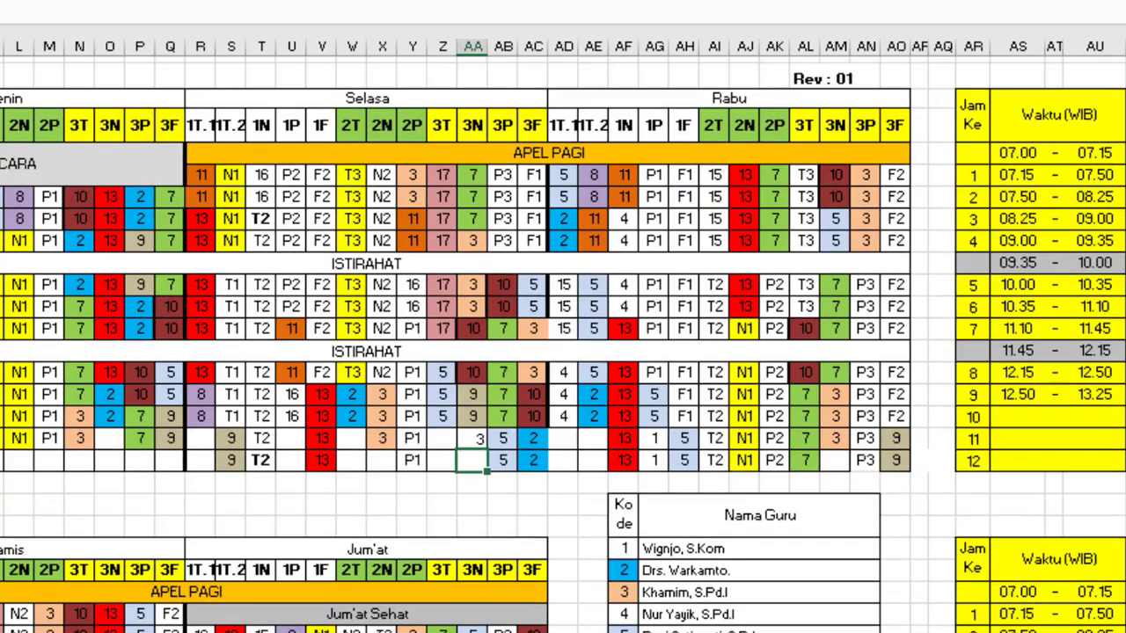
scroll(81, 459, "down", 2)
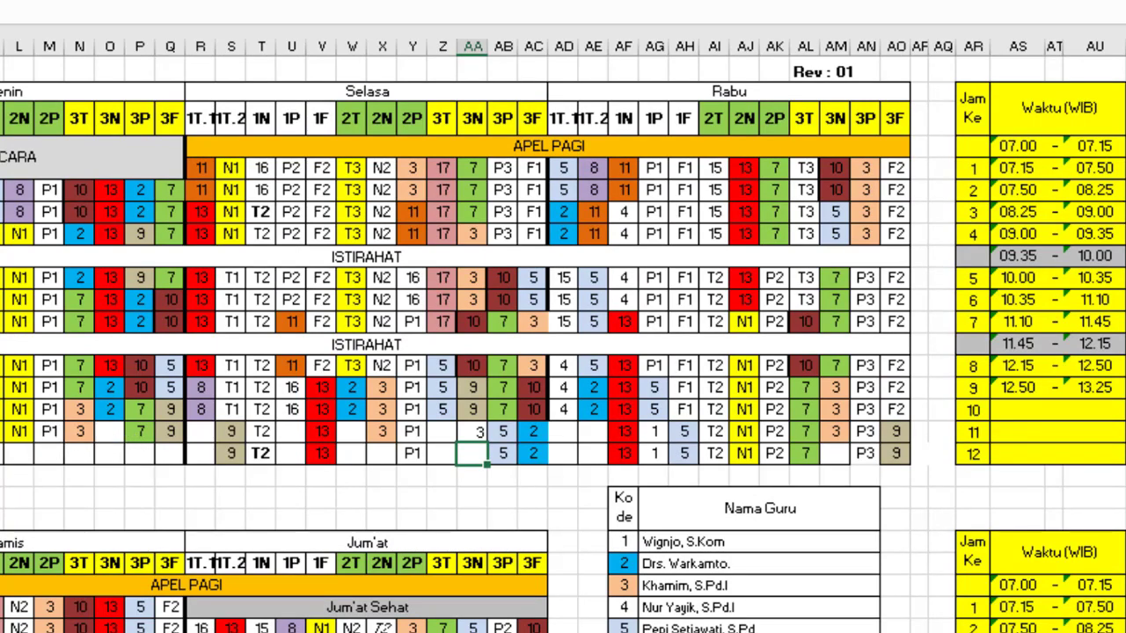
Enter teacher code 13 in the Senin 1T.1 cell of period 11 and look over the check table.
left_click(3, 444)
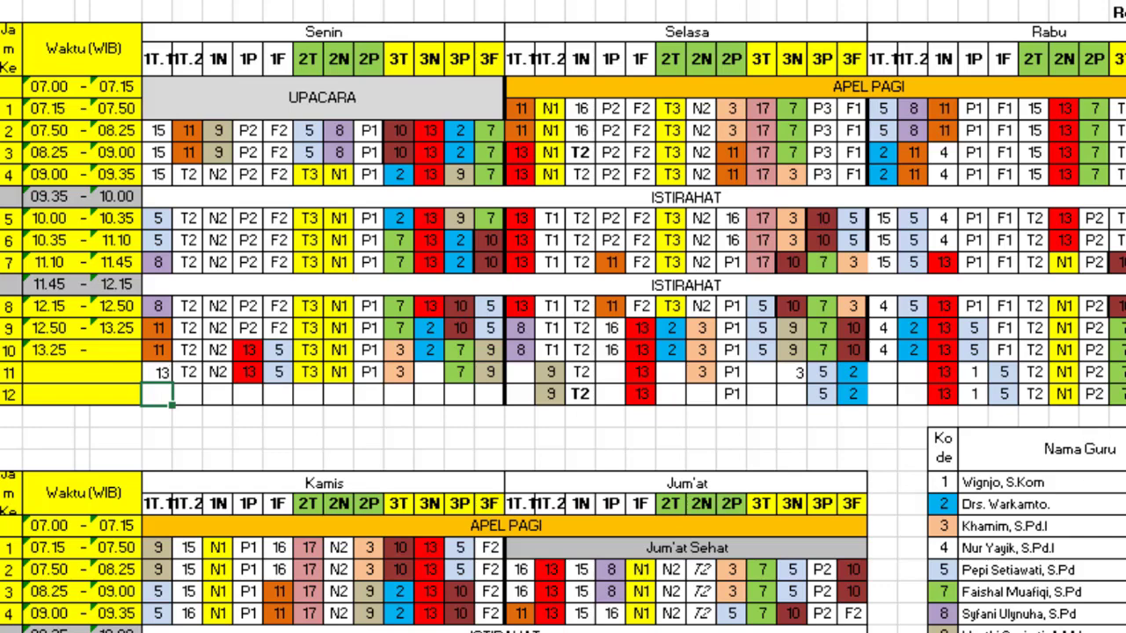
scroll(562, 316, "down", 13)
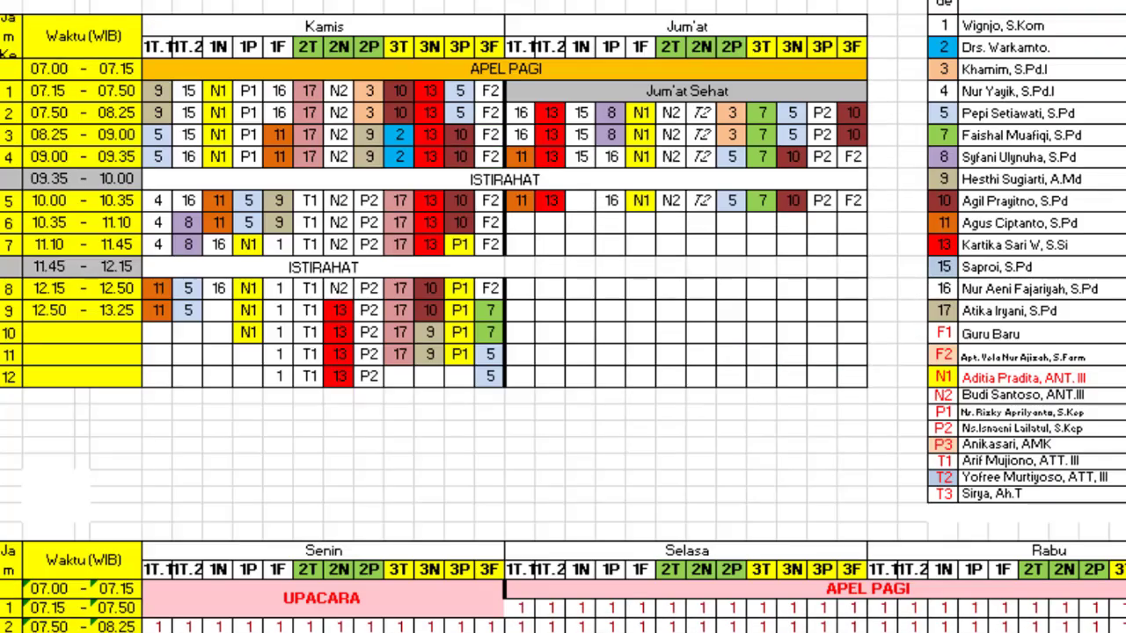
scroll(563, 317, "up", 1)
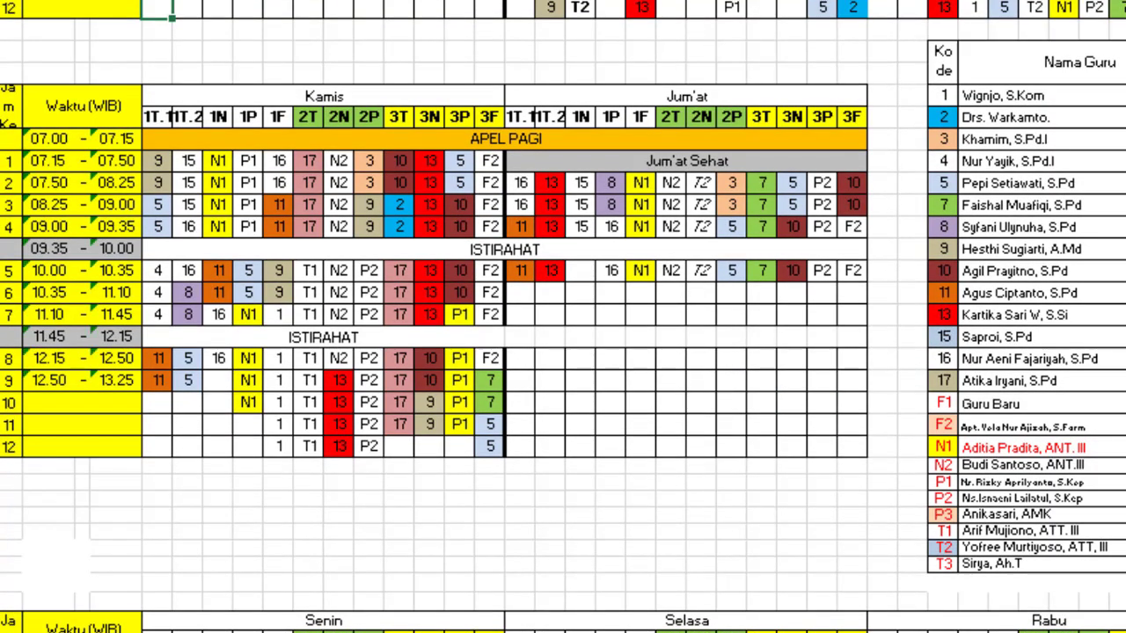
scroll(673, 244, "up", 4)
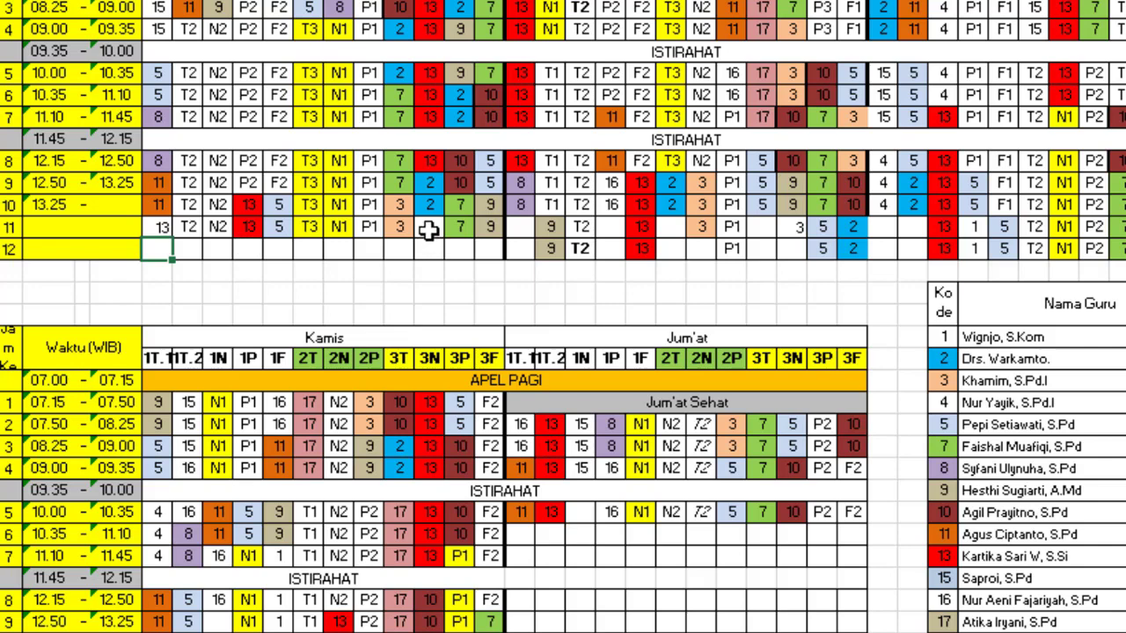
Enter teacher code 13 in the Senin 3N and 3T cells of period 11.
left_click(428, 230)
type("13")
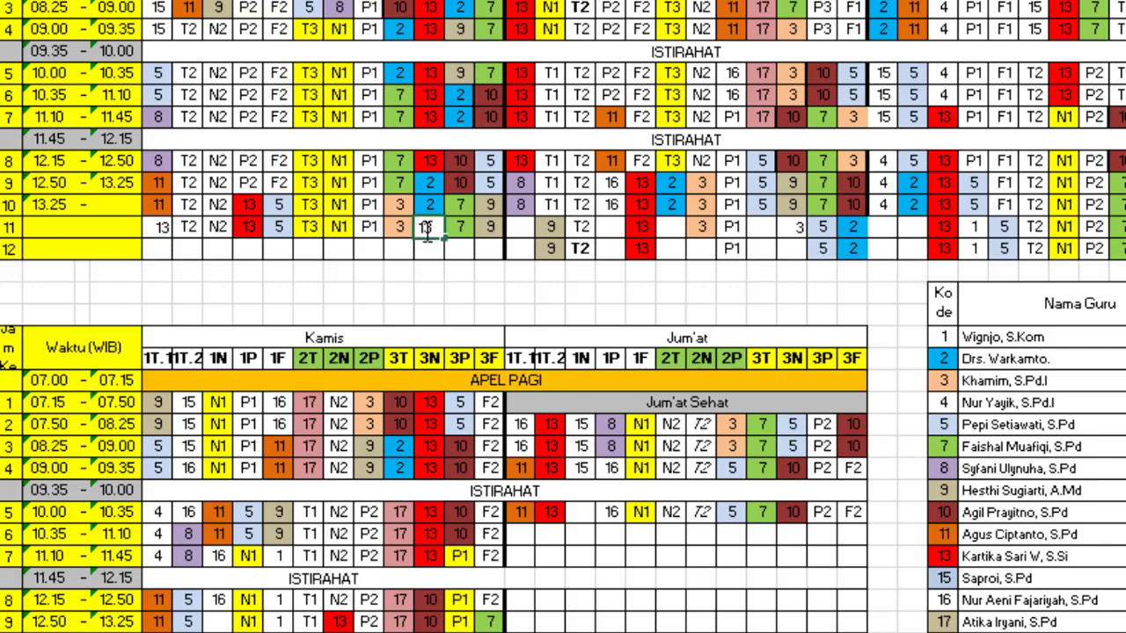
left_click(398, 229)
type("1")
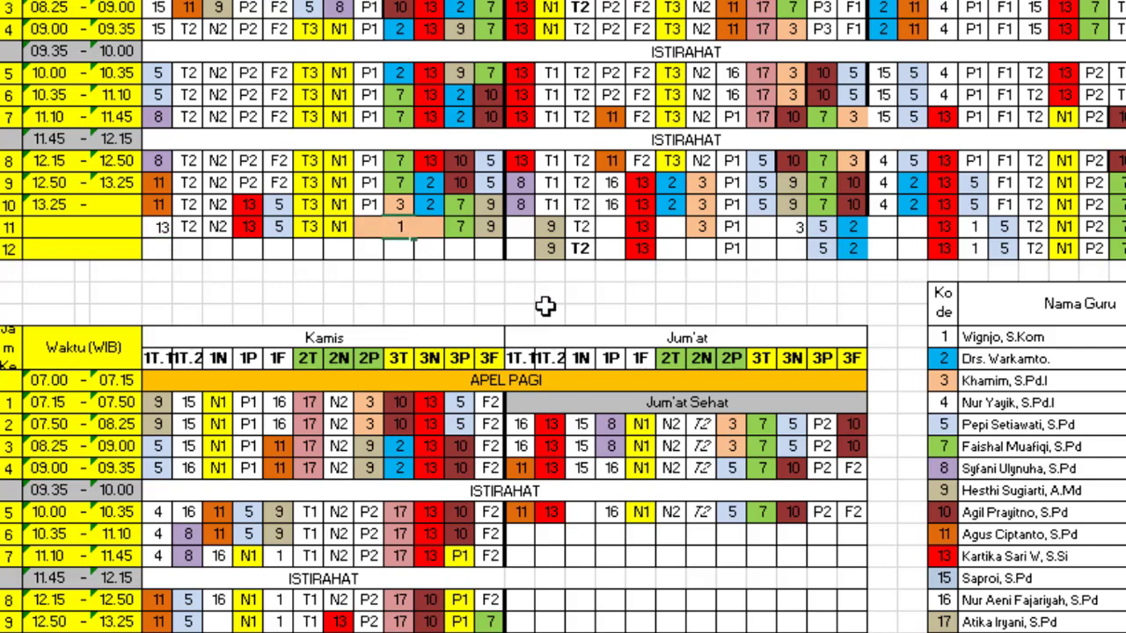
type("3")
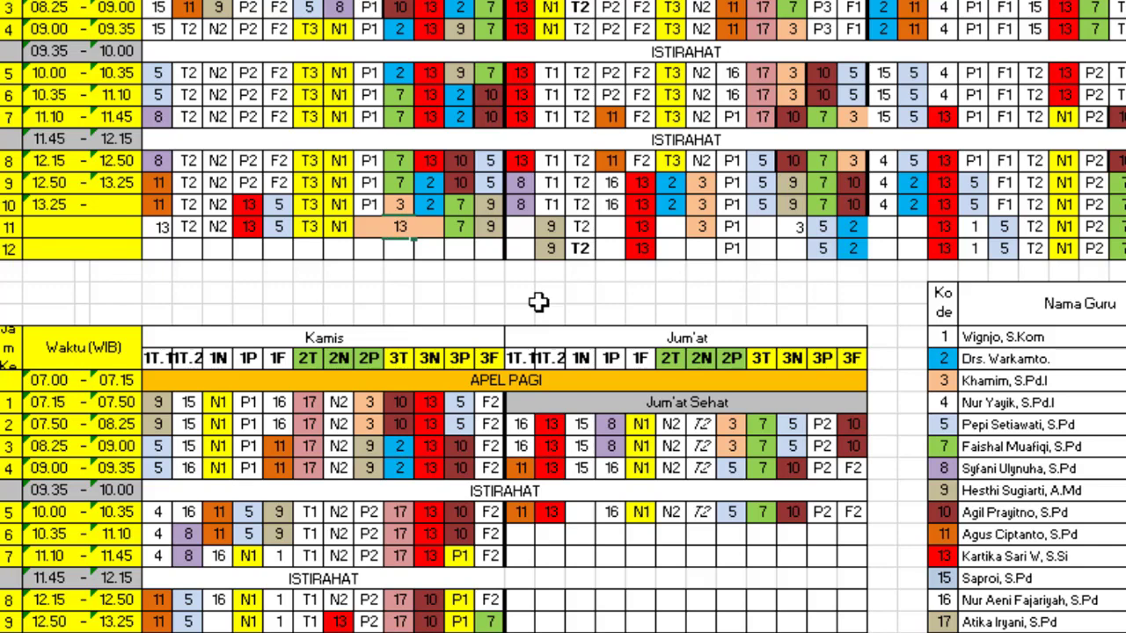